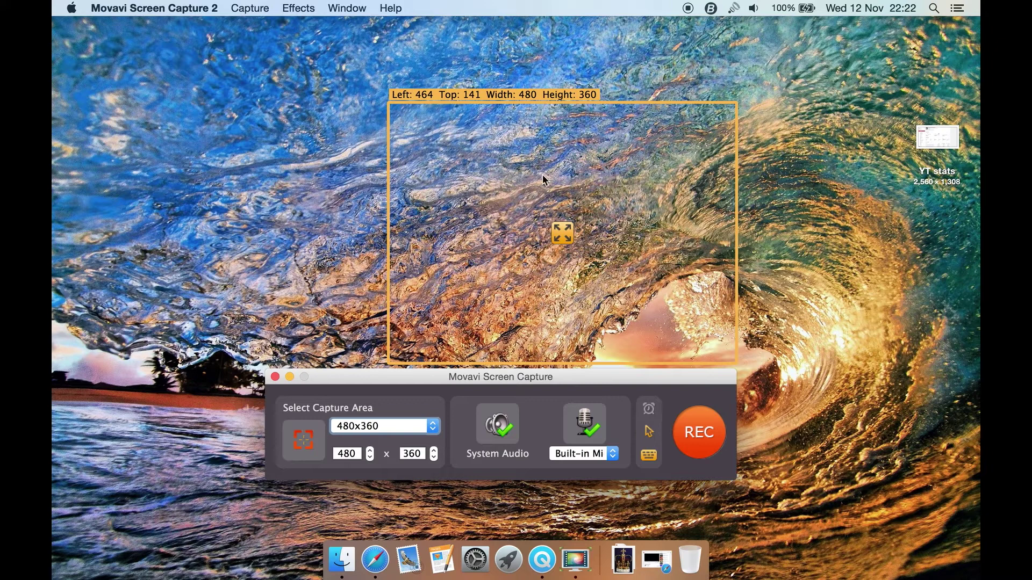
# Reposition the capture frame and try the 640x360 widescreen and Color LCD fullscreen capture area presets
pyautogui.moveTo(561, 233); pyautogui.dragTo(531, 228)
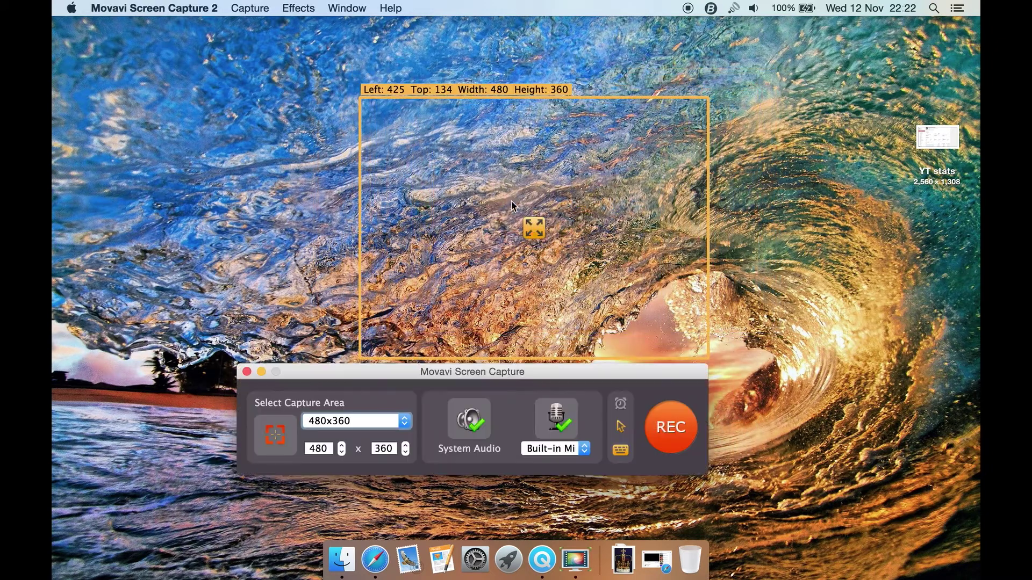
pyautogui.click(375, 419)
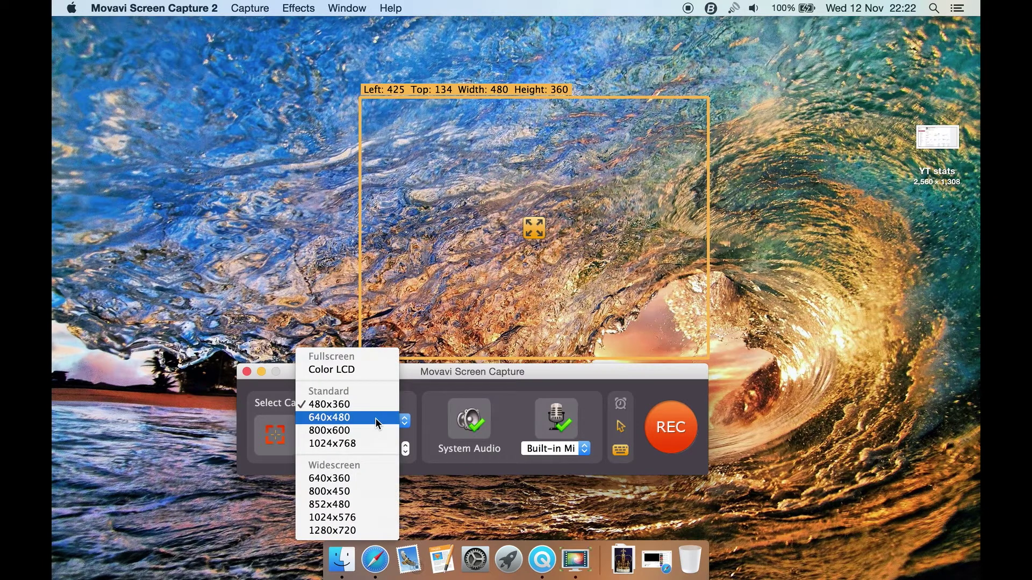
pyautogui.click(365, 479)
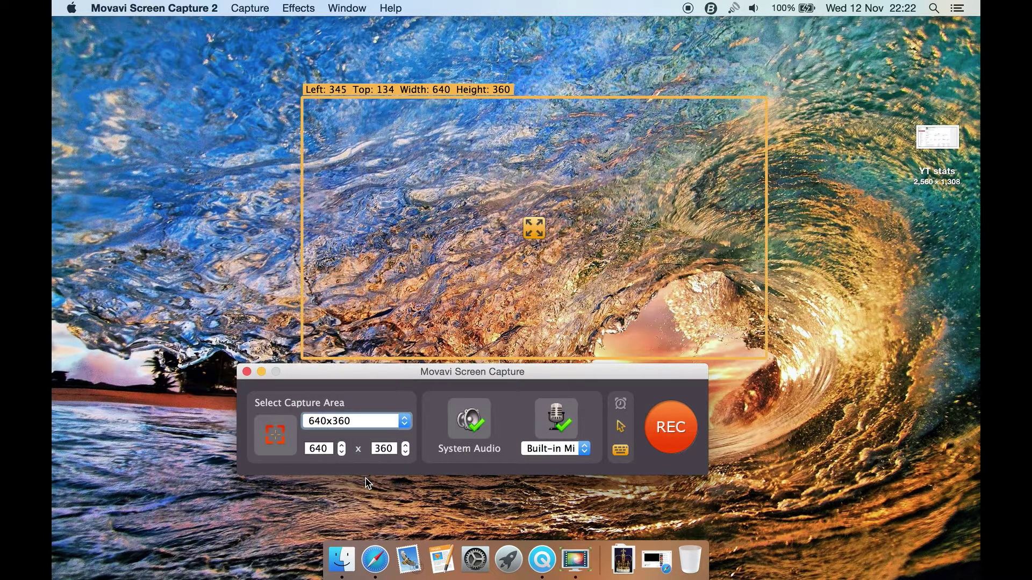
pyautogui.click(385, 422)
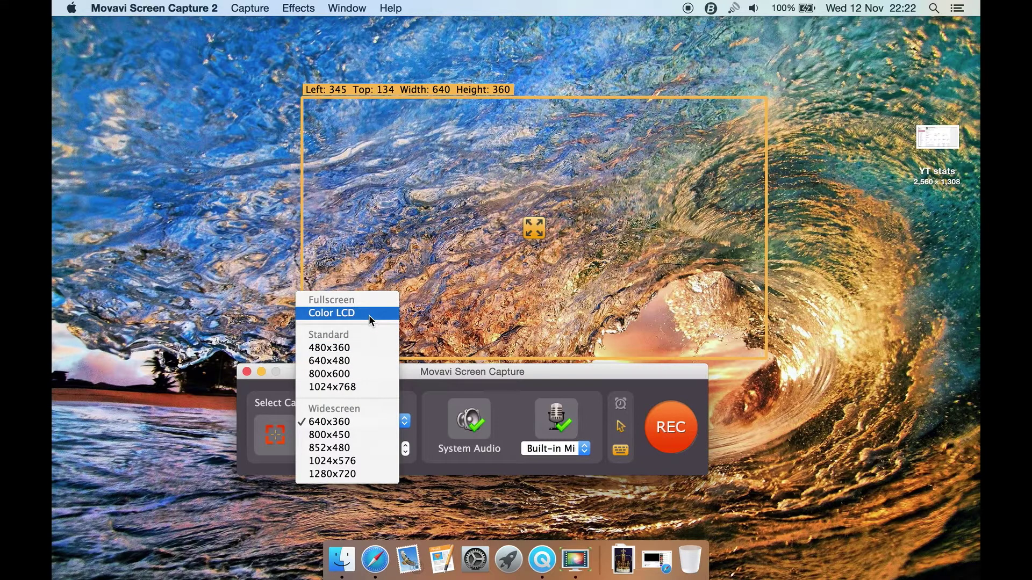
pyautogui.click(369, 314)
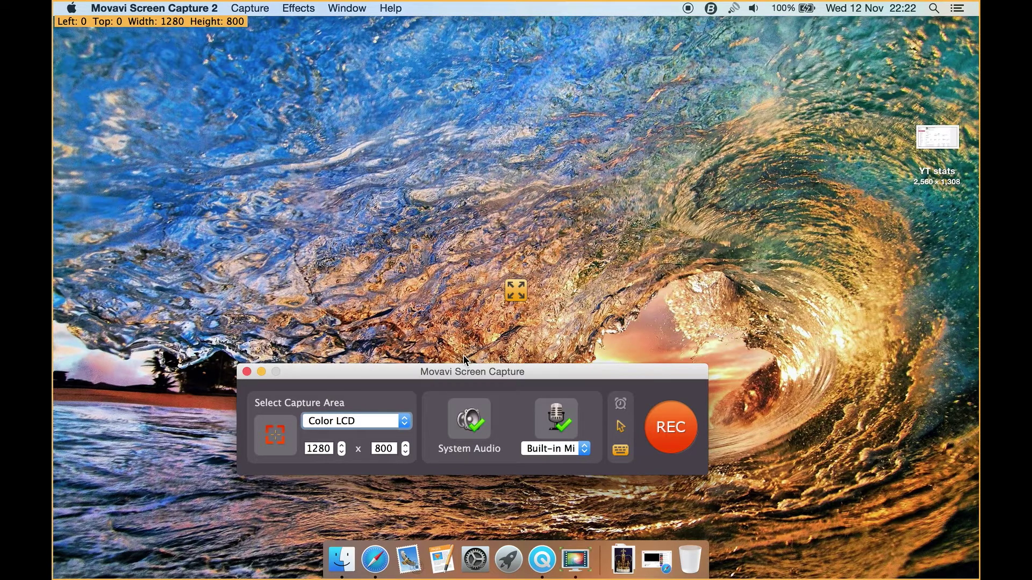
# Try the 800x450 widescreen capture area preset, and return the capture area to Color LCD fullscreen
pyautogui.click(387, 424)
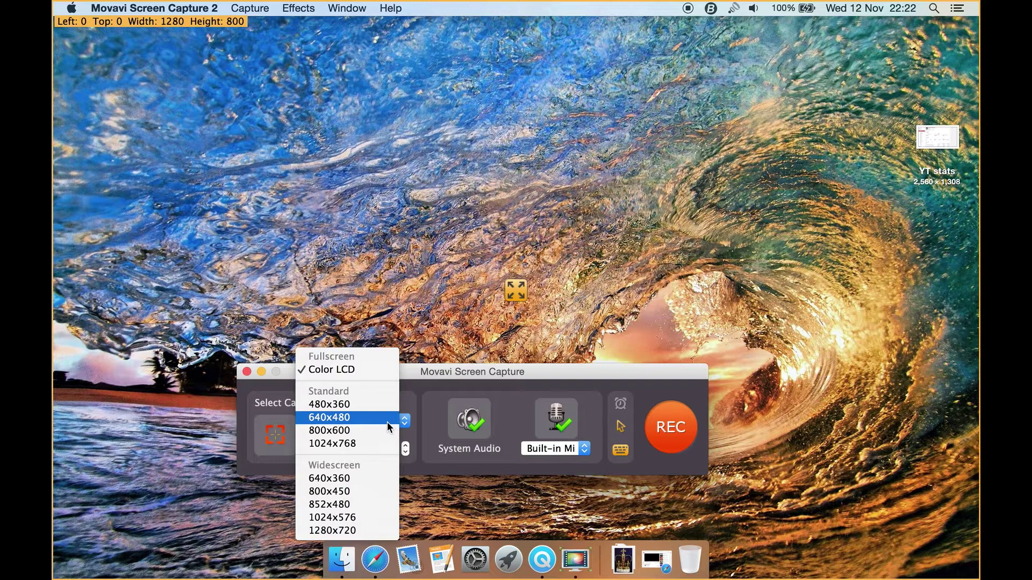
pyautogui.click(370, 495)
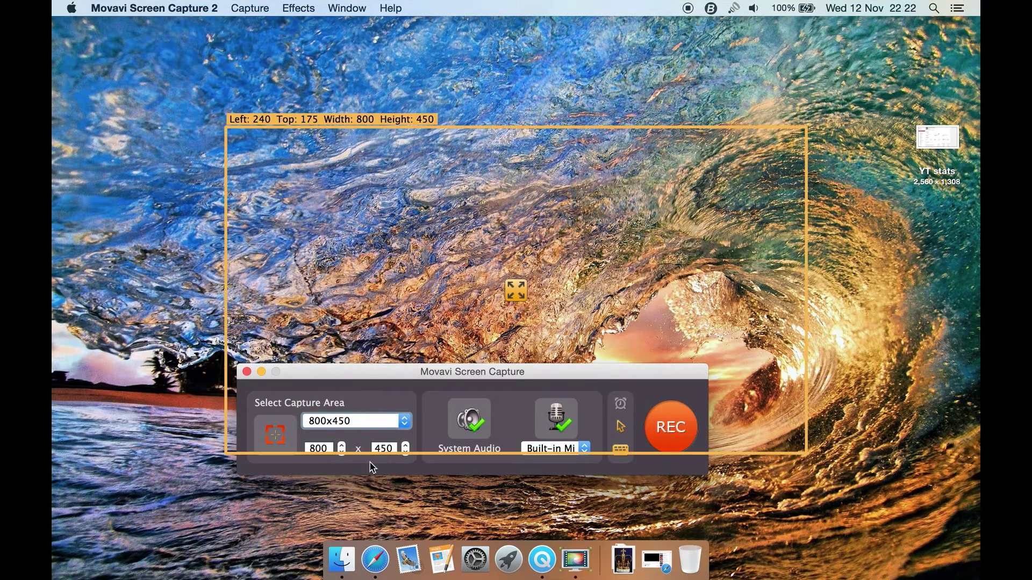
pyautogui.click(376, 427)
pyautogui.click(360, 299)
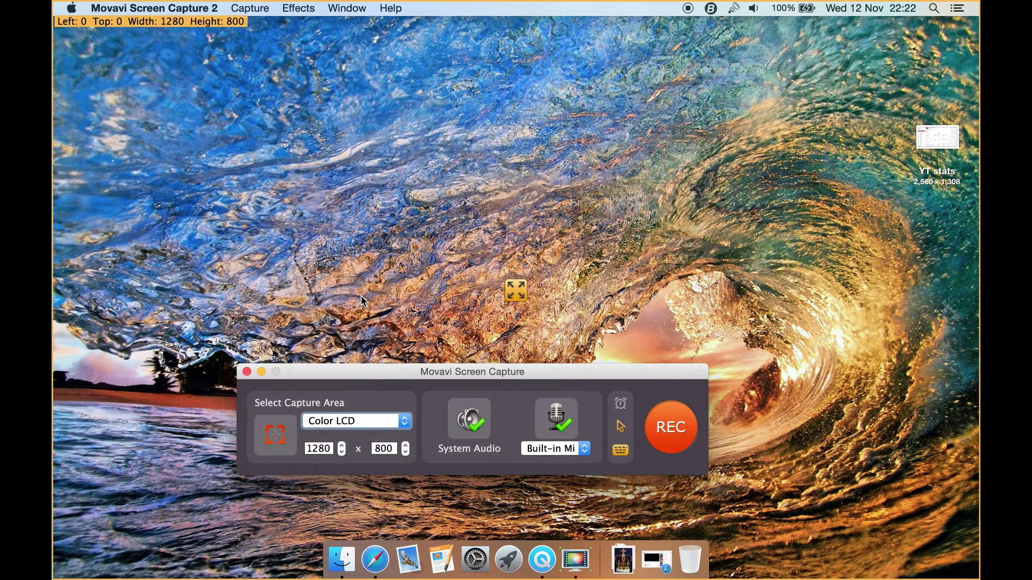
# Draw a custom capture area about 483 by 245 pixels over the desktop
pyautogui.click(271, 436)
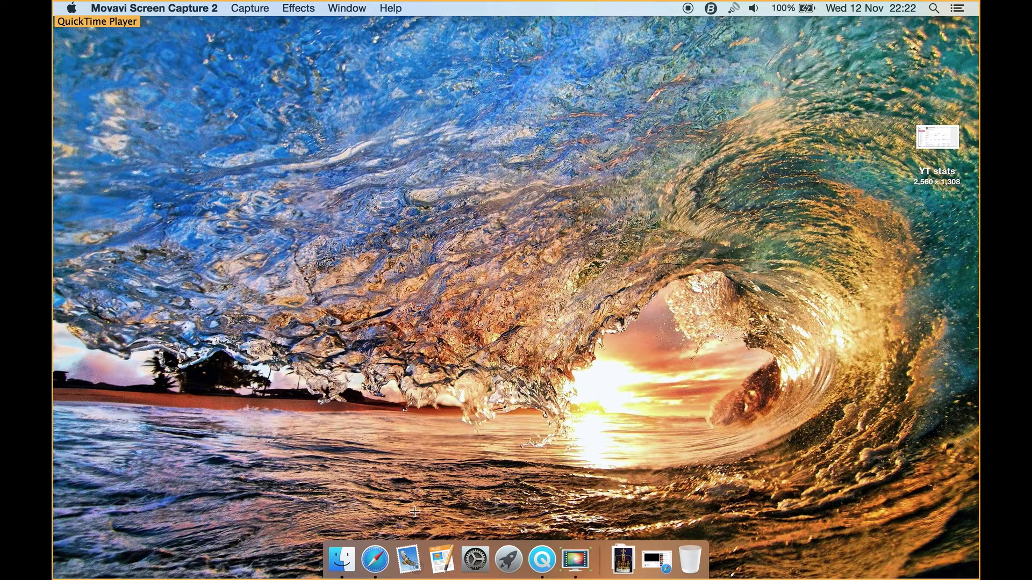
pyautogui.click(258, 183)
pyautogui.moveTo(258, 183); pyautogui.dragTo(607, 356)
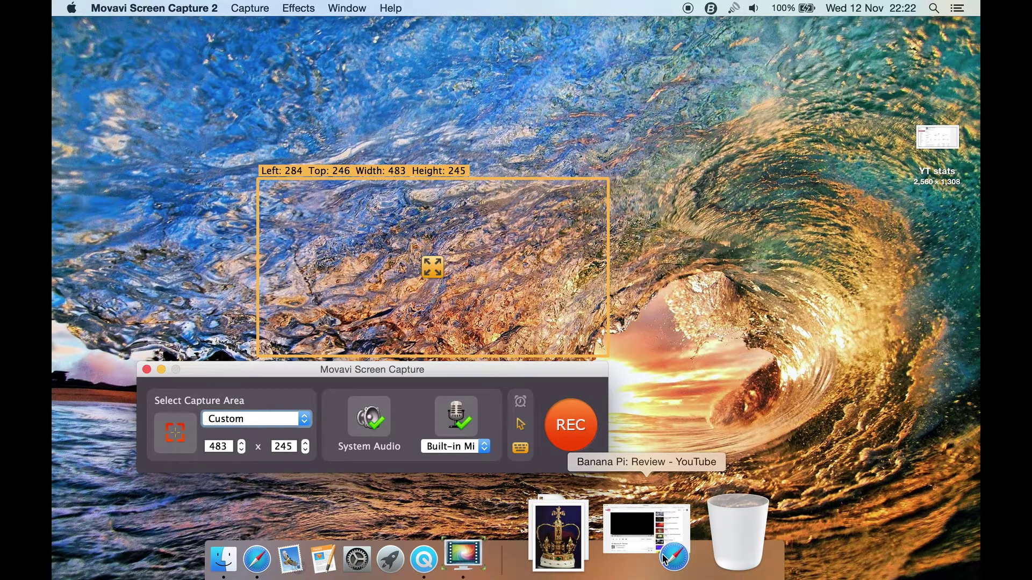
# Restore the minimised Banana Pi: Review YouTube page and draw a custom capture area about 641 by 362 pixels around its video player
pyautogui.click(665, 560)
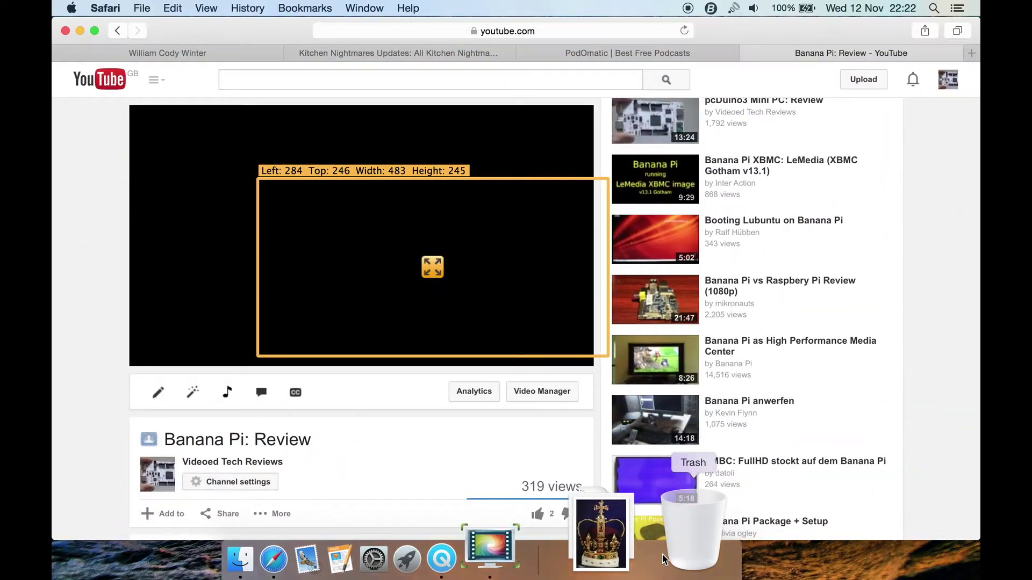
pyautogui.click(594, 552)
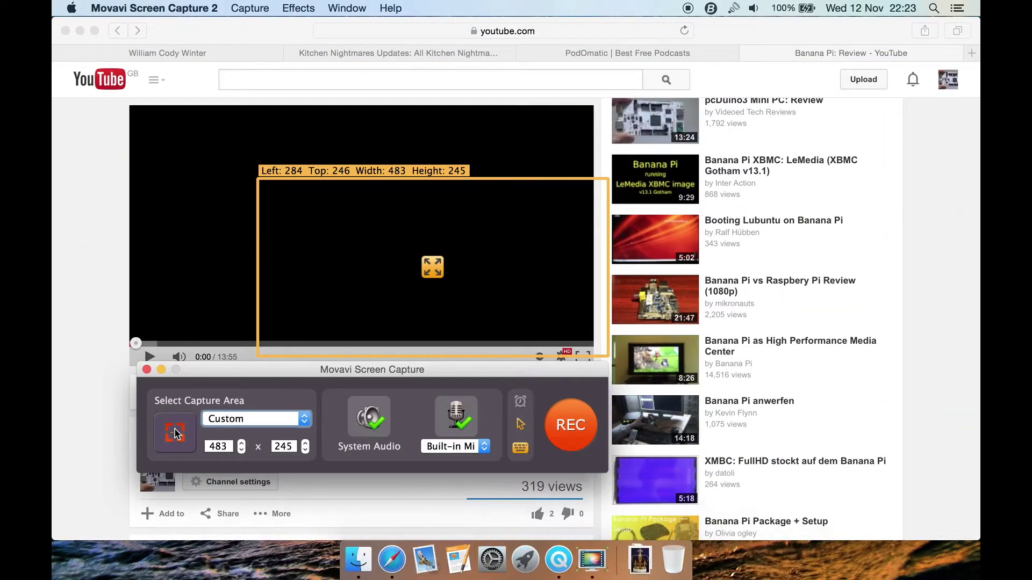
pyautogui.click(175, 431)
pyautogui.moveTo(129, 106); pyautogui.dragTo(593, 370)
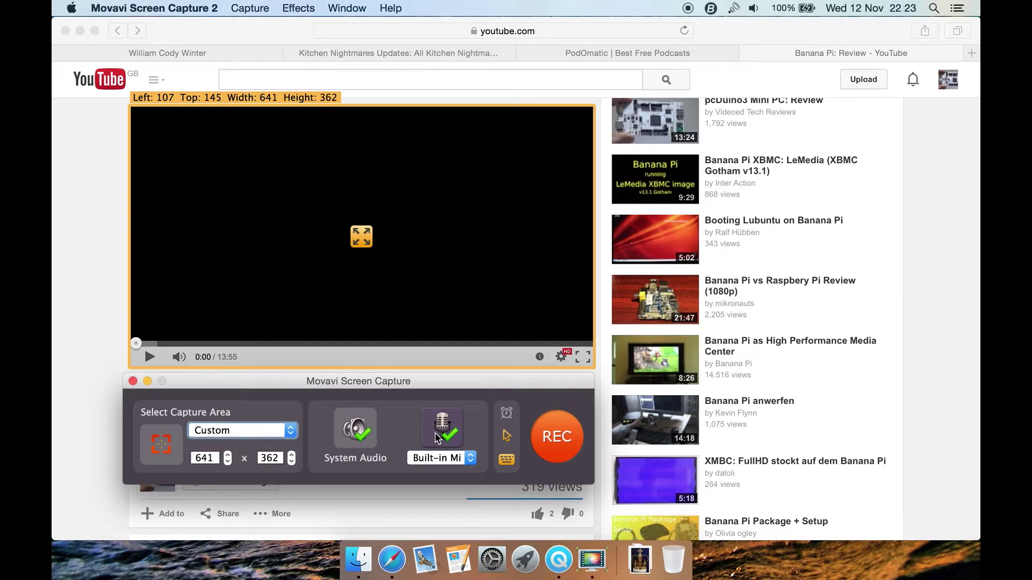
# Examine the available microphone devices and the capture time options, switching the automatic capture stop on and off again
pyautogui.click(470, 459)
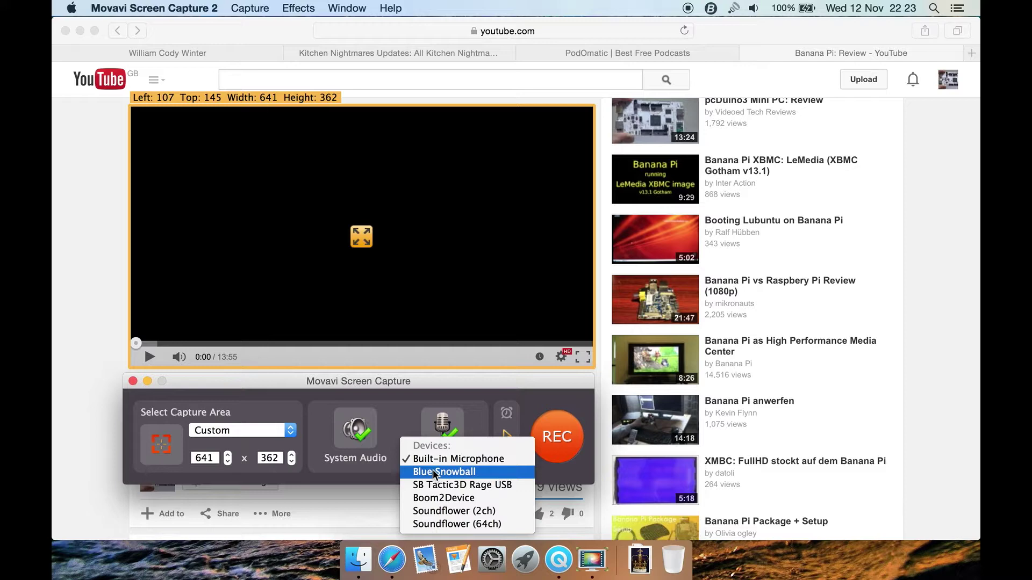
pyautogui.click(407, 414)
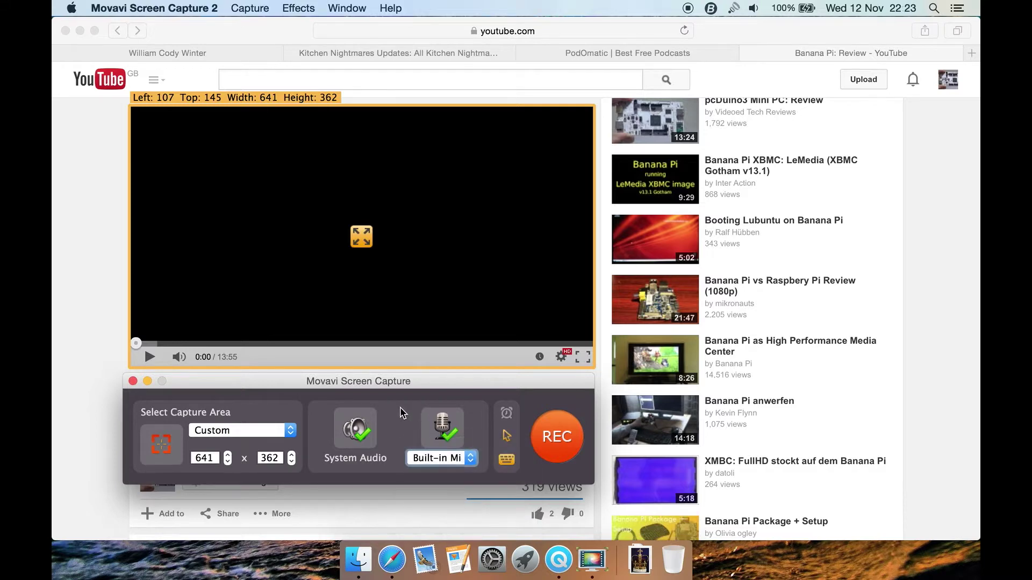
pyautogui.click(506, 415)
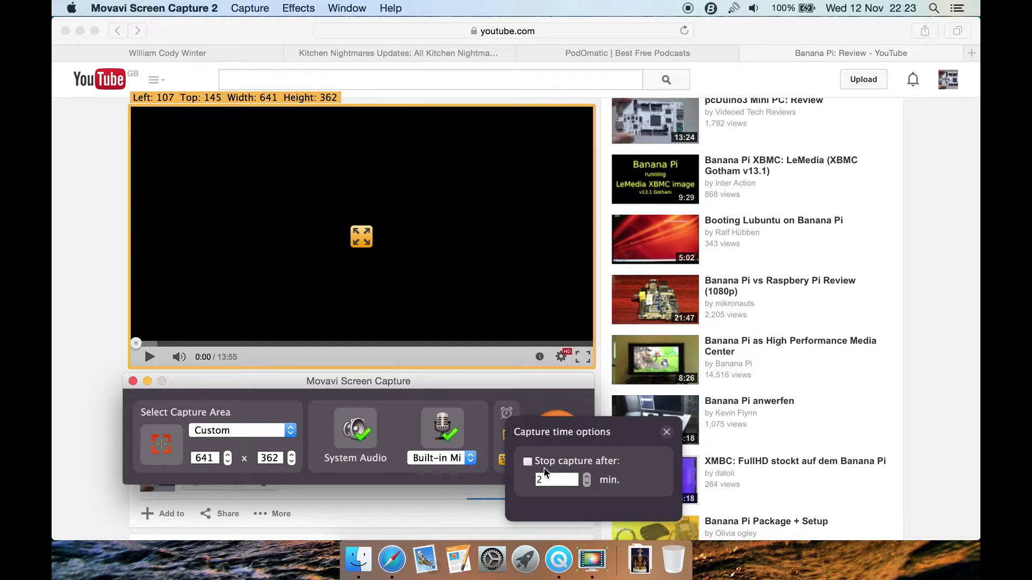
pyautogui.click(528, 462)
pyautogui.click(528, 462)
pyautogui.click(666, 432)
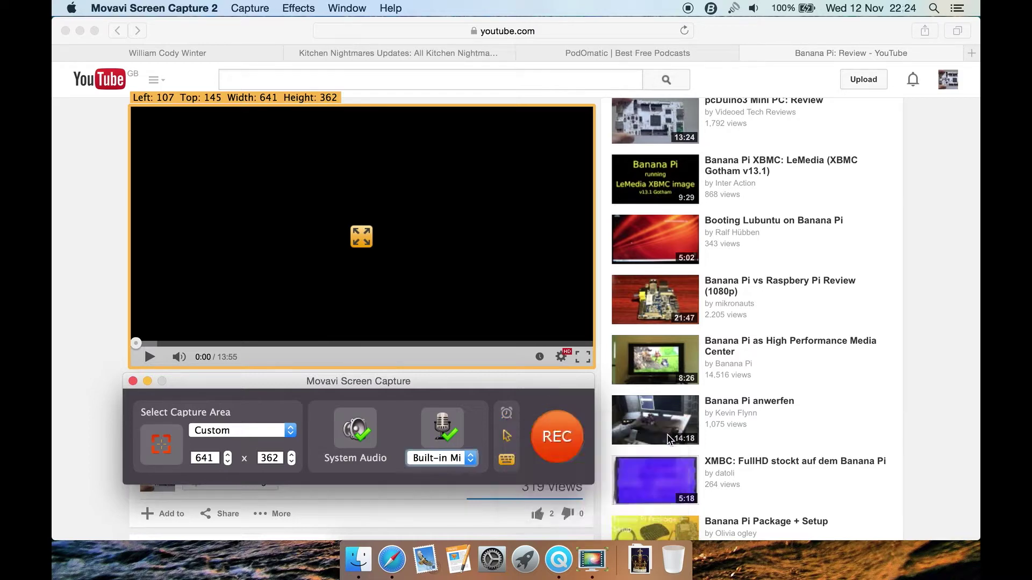
# Examine the cursor options, including the mouse click sound choices, and close them without changes
pyautogui.click(507, 437)
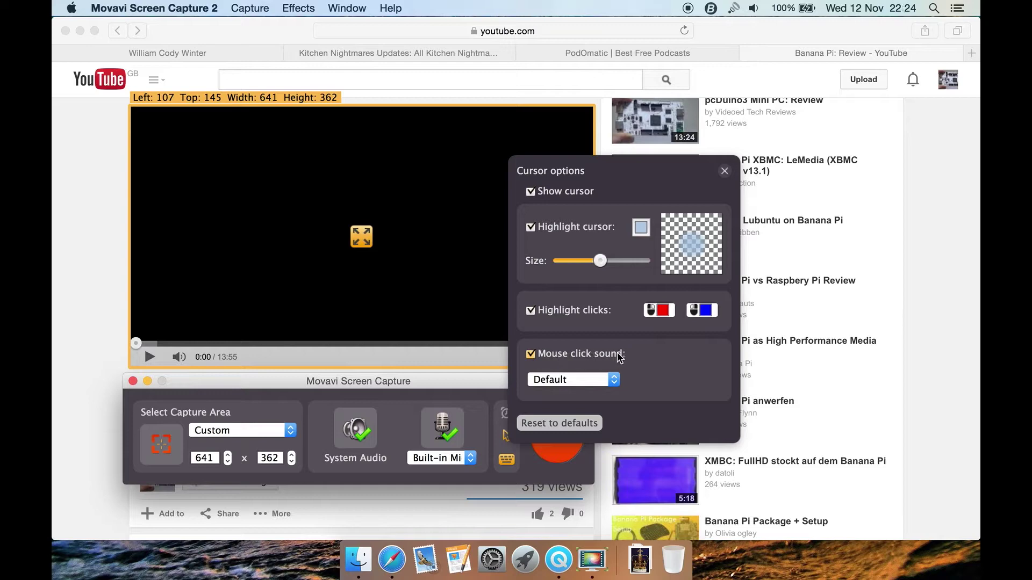
pyautogui.click(597, 380)
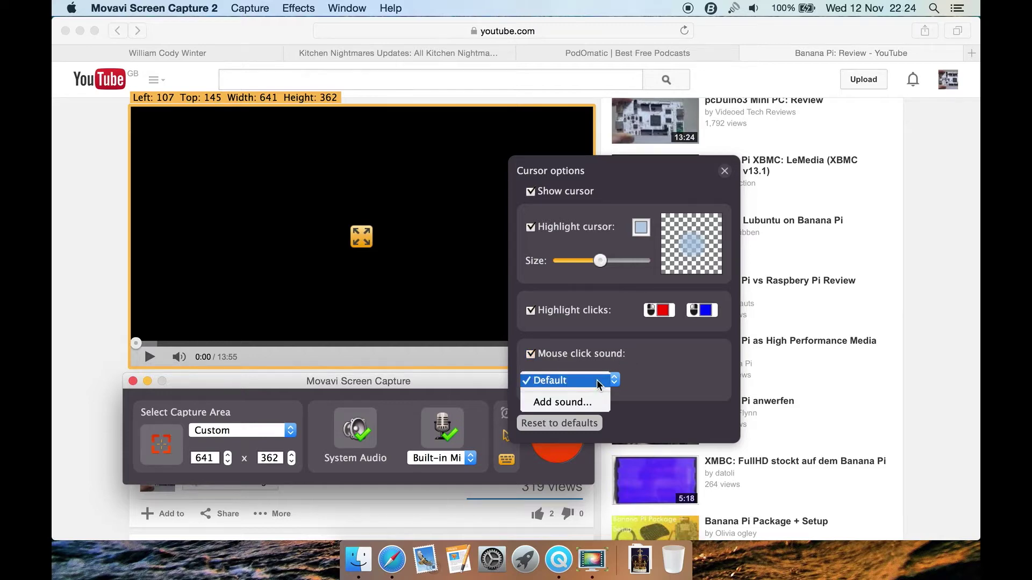
pyautogui.click(662, 370)
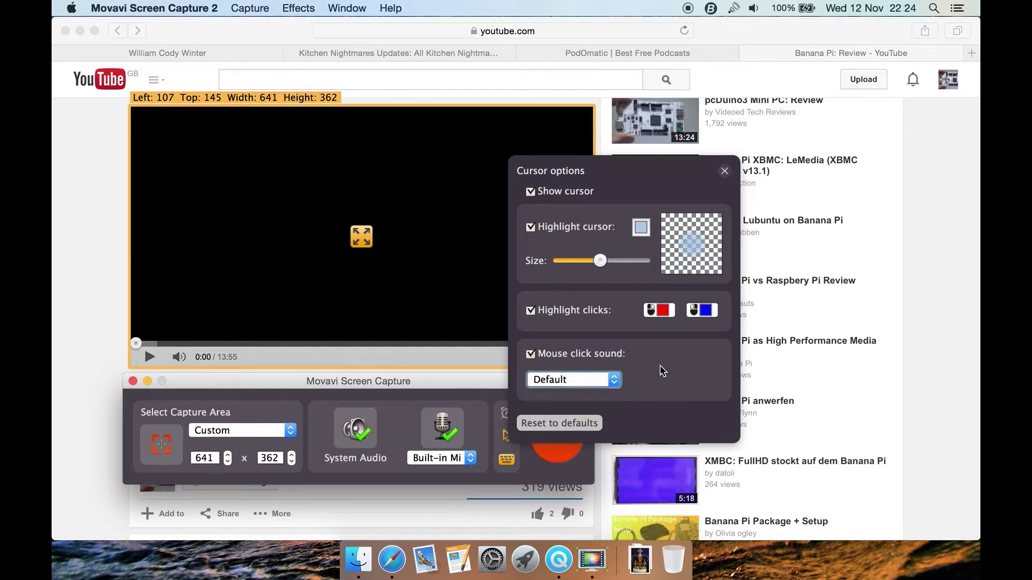
pyautogui.click(724, 171)
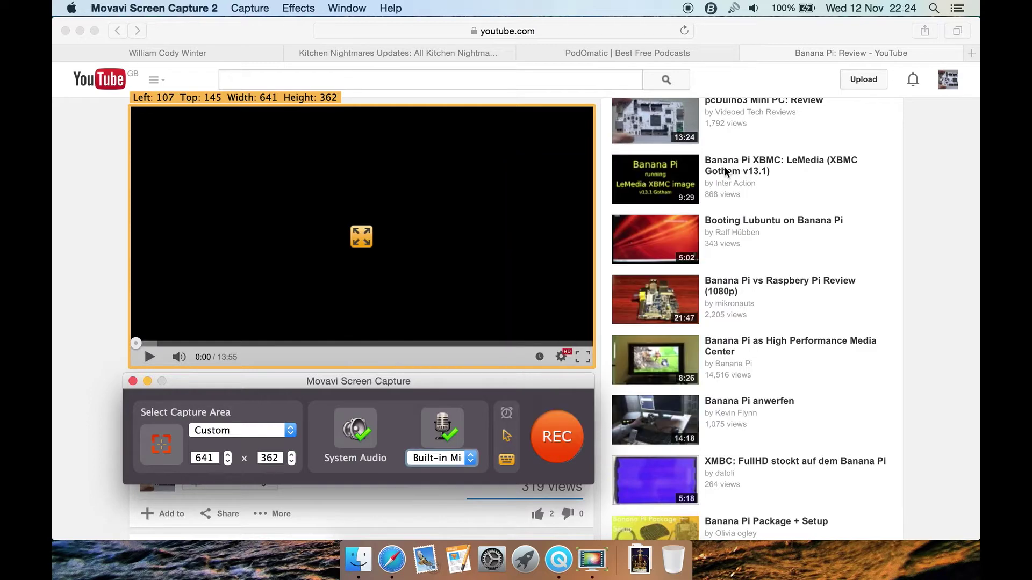
pyautogui.click(507, 461)
pyautogui.click(507, 461)
pyautogui.click(507, 459)
# Check whether an update is available for Movavi Screen Capture and dismiss the update window
pyautogui.click(217, 7)
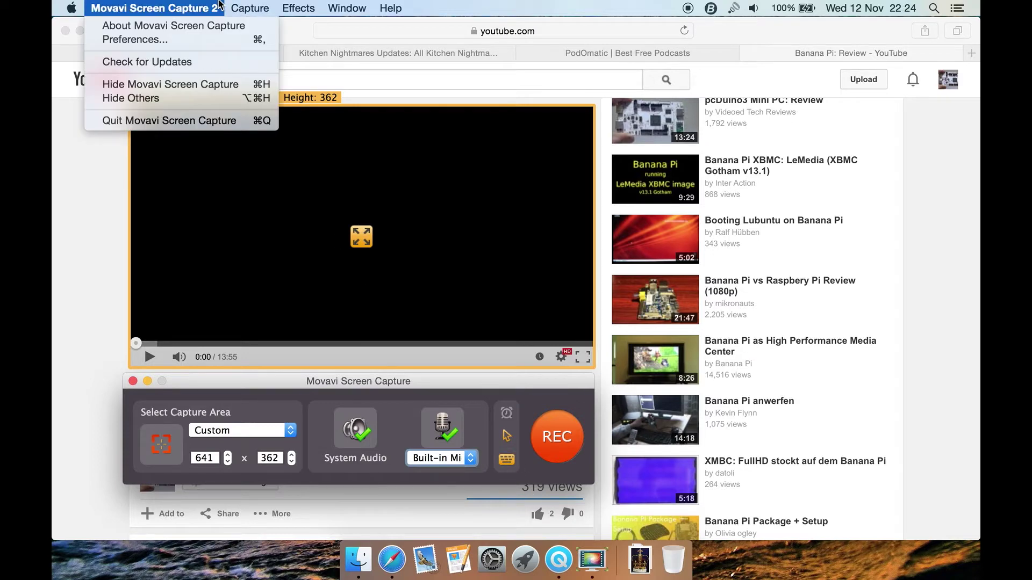
pyautogui.click(208, 63)
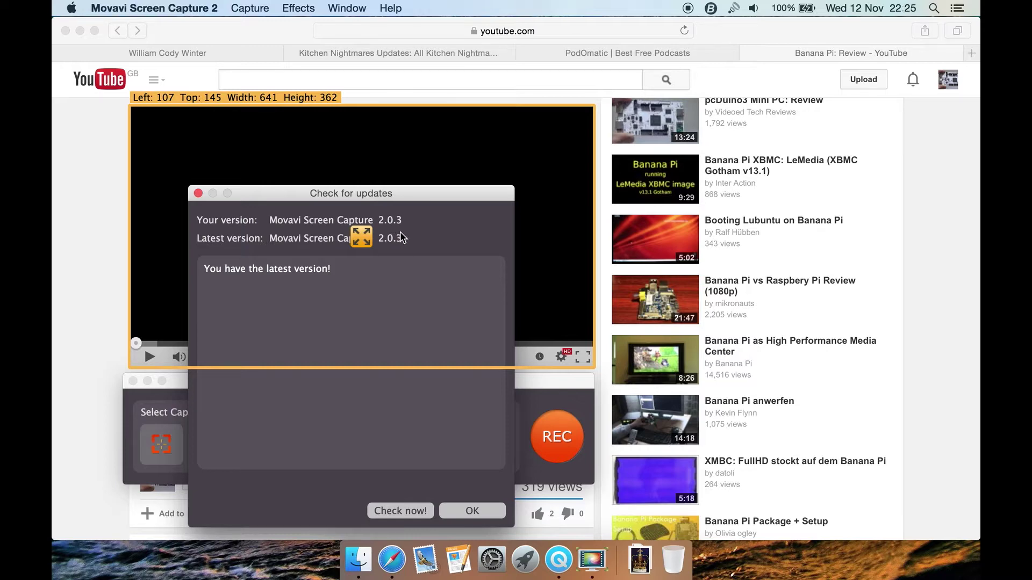
pyautogui.click(472, 510)
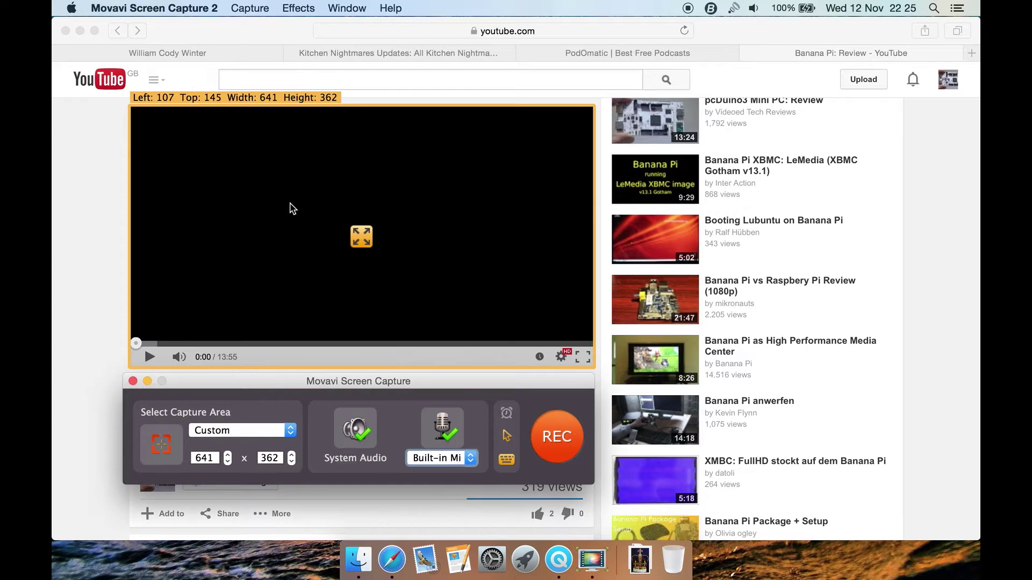
# Examine the General and Files preferences, including the folder selection for captured files, leaving the folder unchanged
pyautogui.click(172, 6)
pyautogui.click(180, 41)
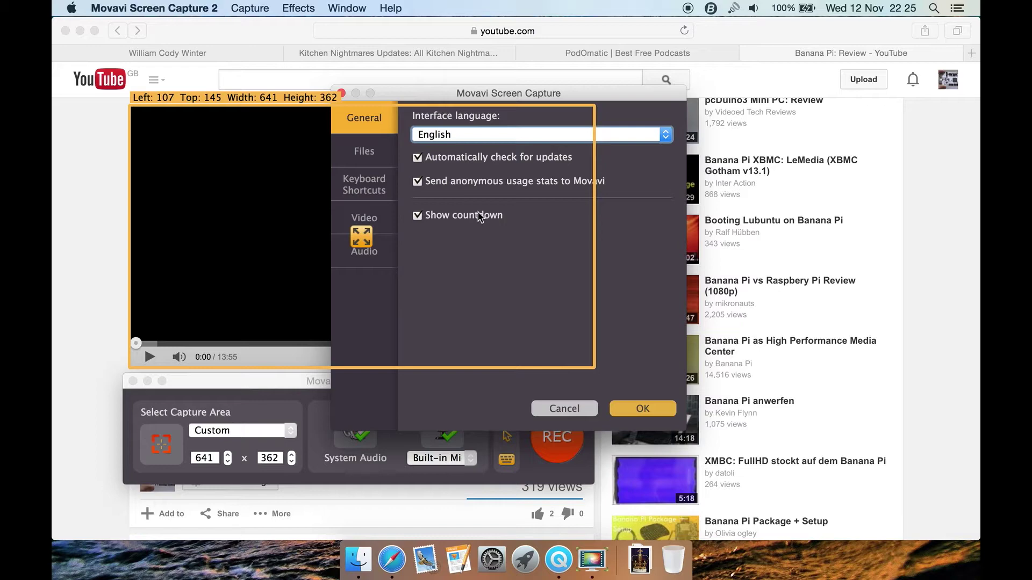
pyautogui.click(374, 165)
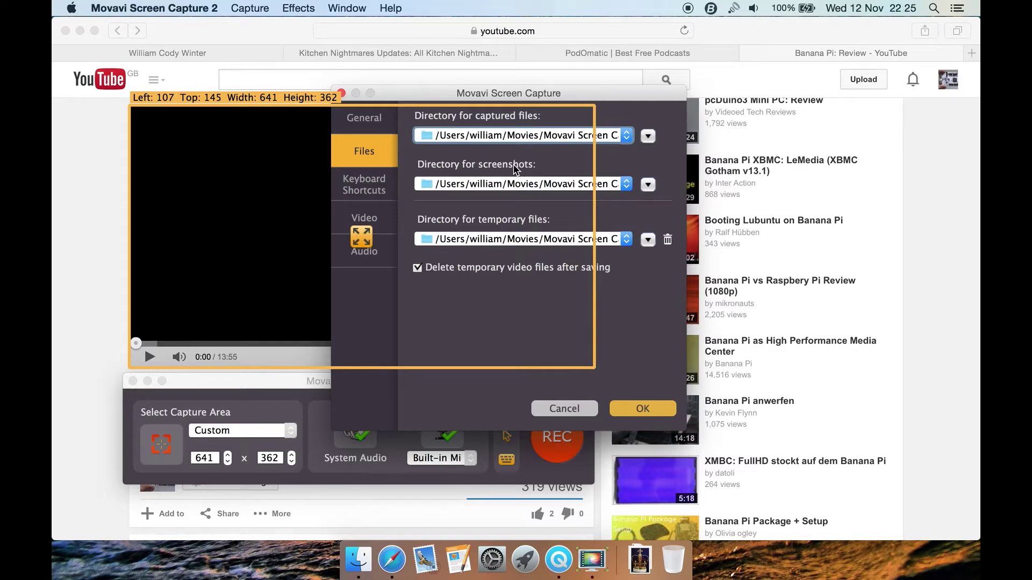
pyautogui.click(648, 141)
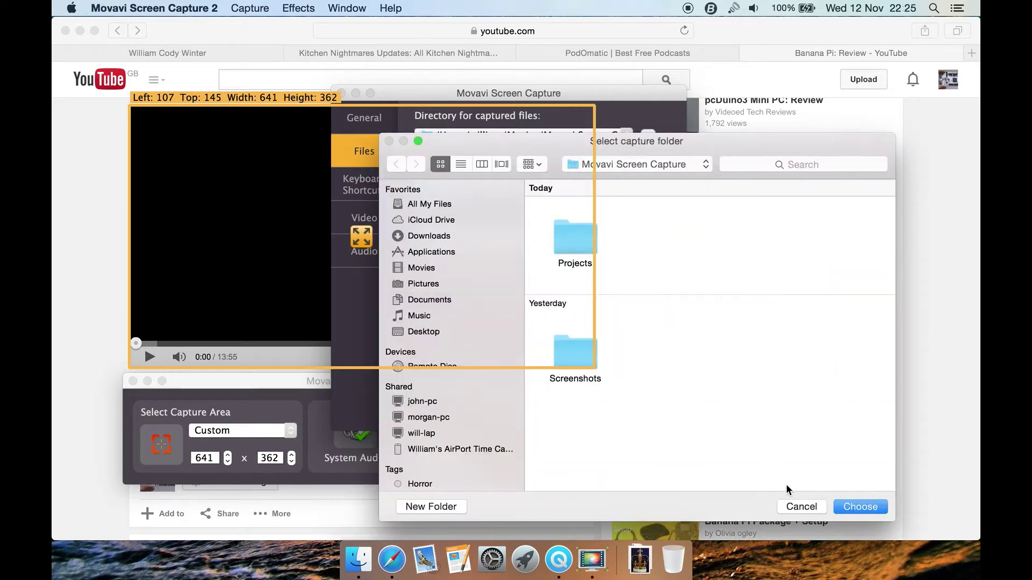
pyautogui.click(800, 505)
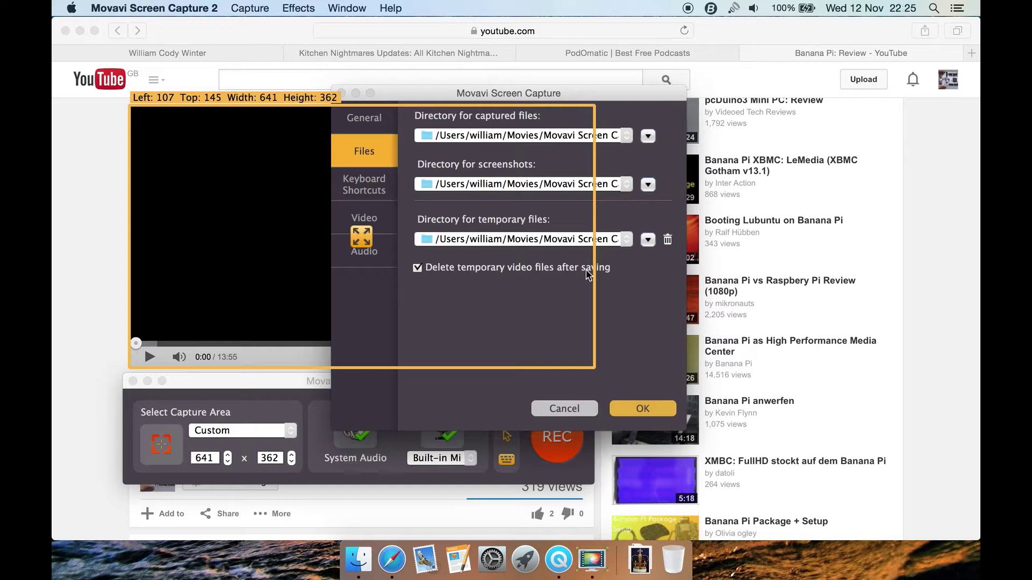
# Examine the Keyboard Shortcuts and Video preferences, including codec, maximum capture frame rate and output frame size choices, leaving them unchanged
pyautogui.click(370, 190)
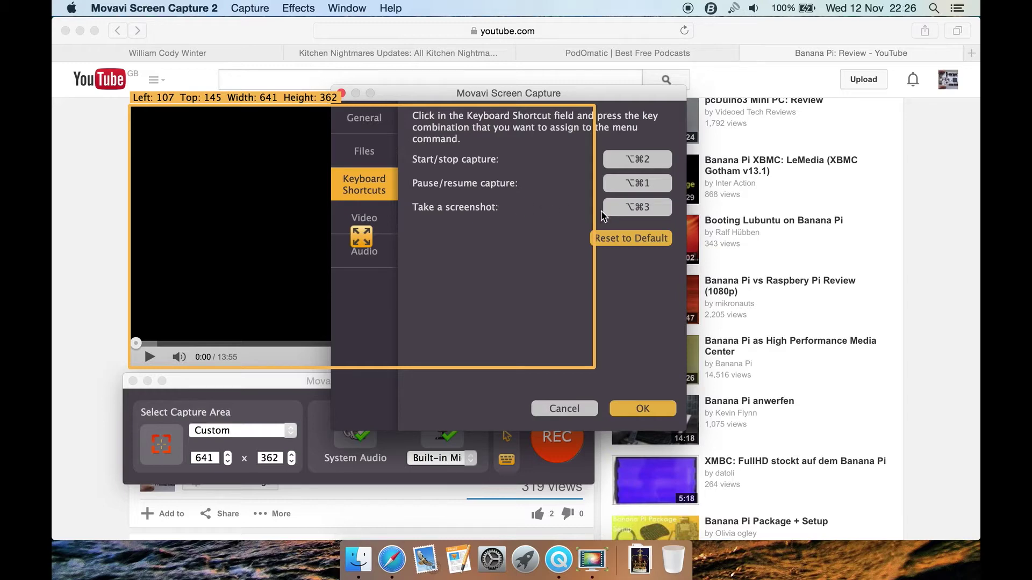
pyautogui.click(383, 220)
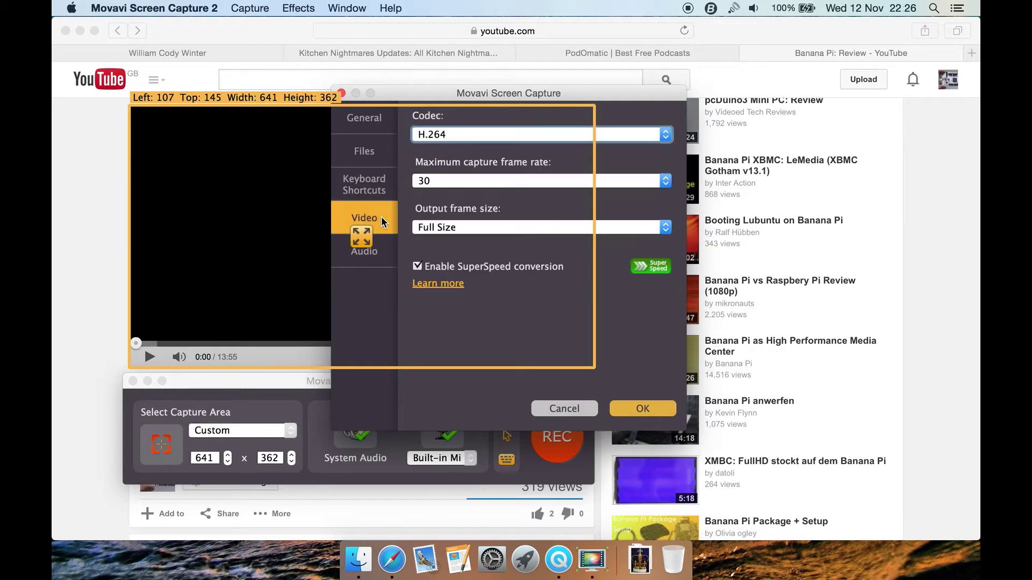
pyautogui.click(477, 135)
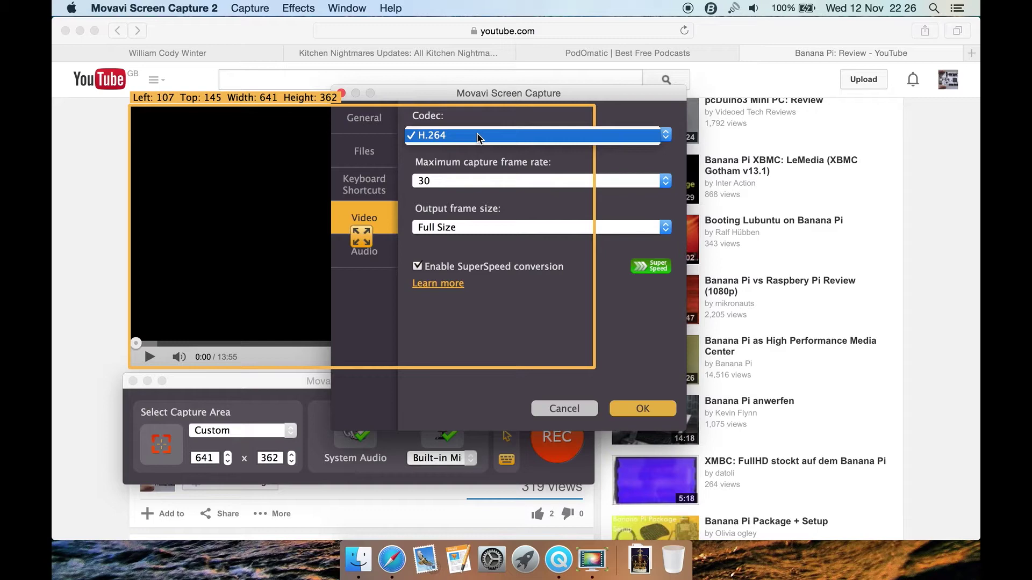
pyautogui.click(479, 138)
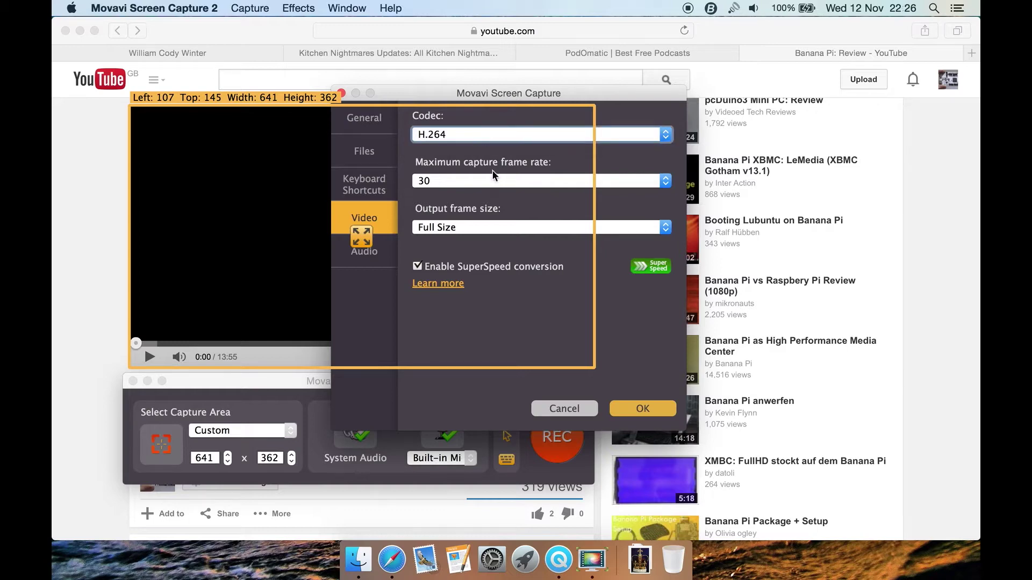
pyautogui.click(476, 183)
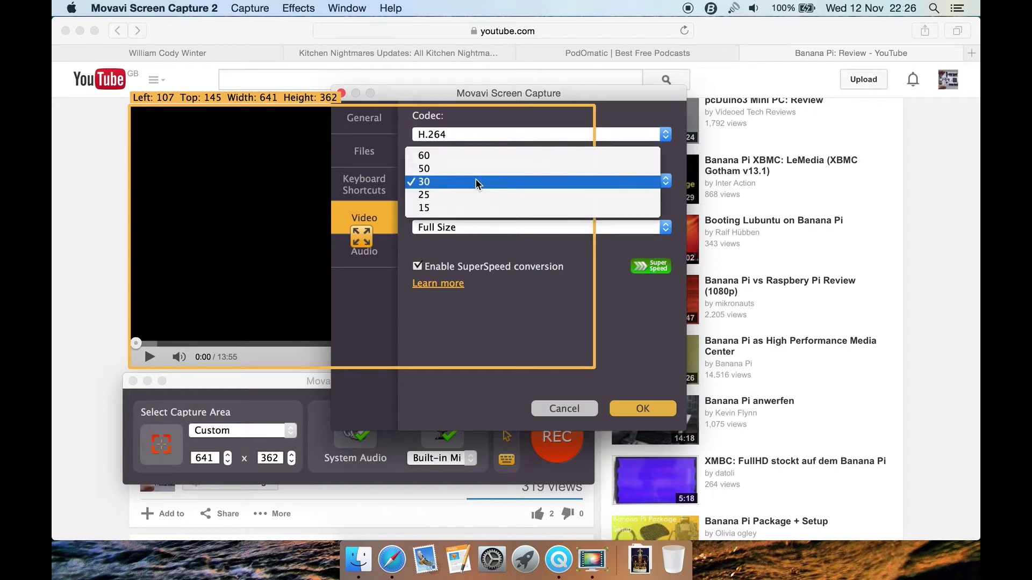
pyautogui.click(482, 311)
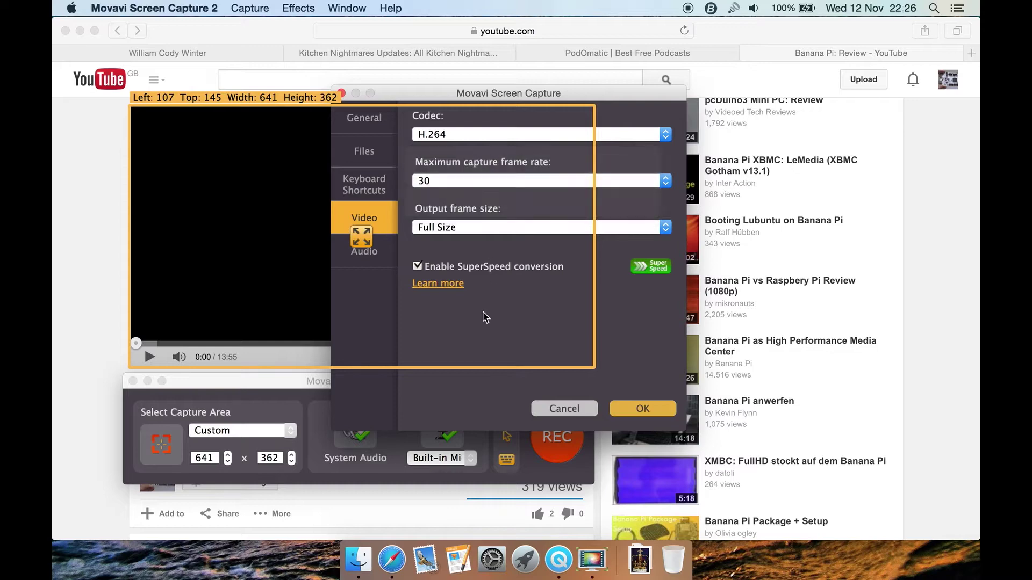
pyautogui.click(517, 226)
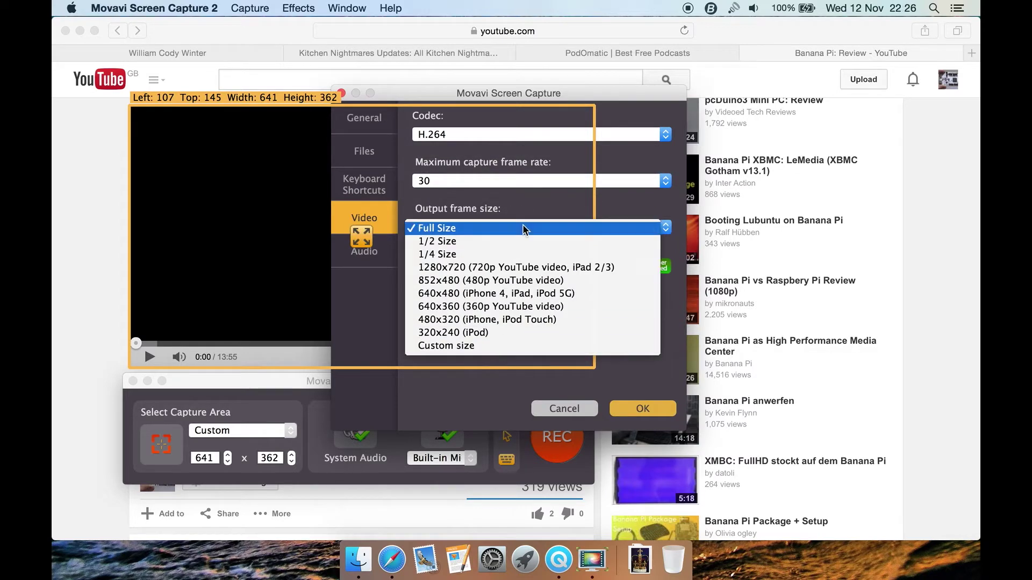
pyautogui.click(499, 383)
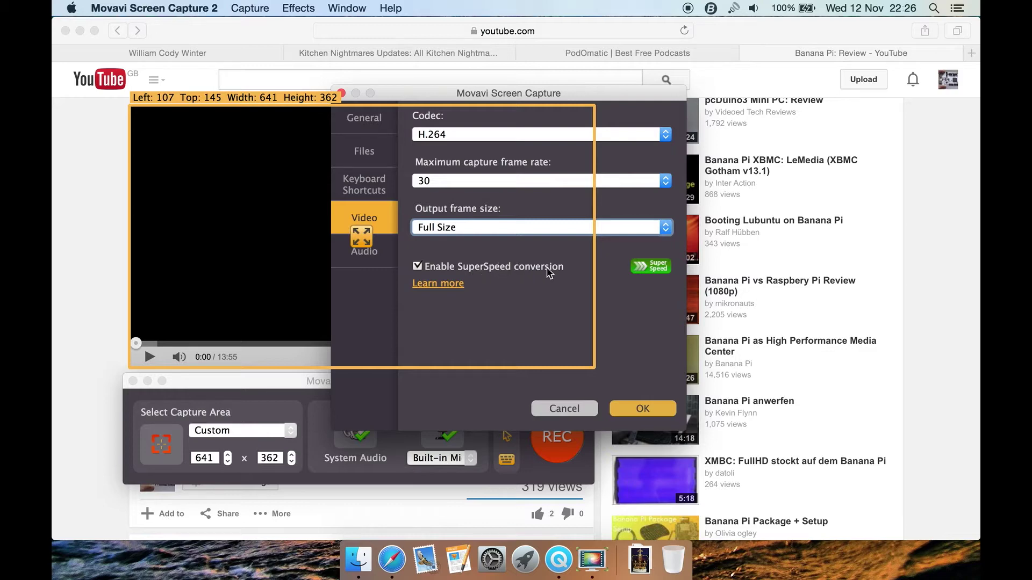
# Read the linked web page about SuperSpeed conversion, return to the preferences and minimise the browser window
pyautogui.click(456, 285)
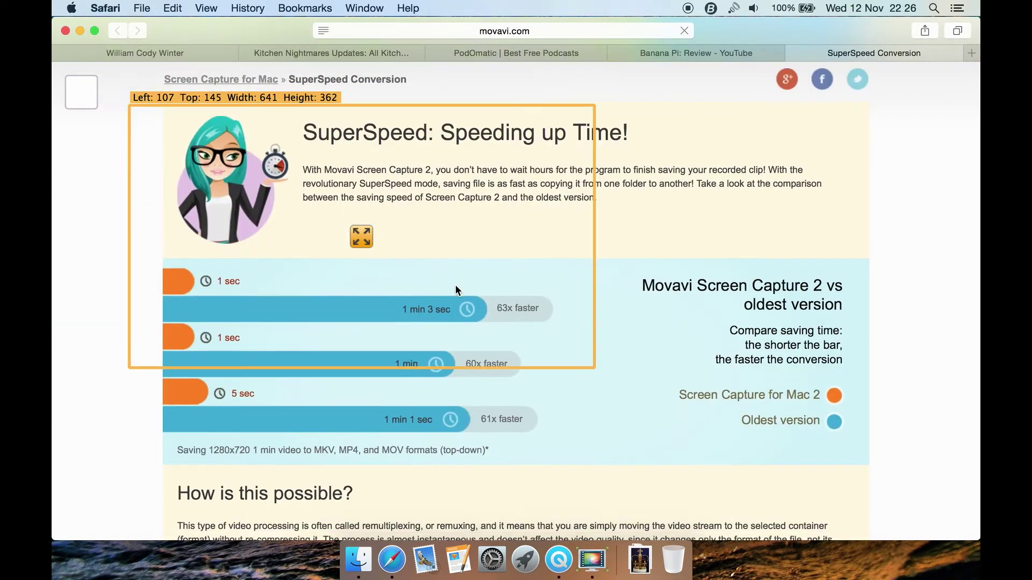
pyautogui.scroll(-1, 456, 290)
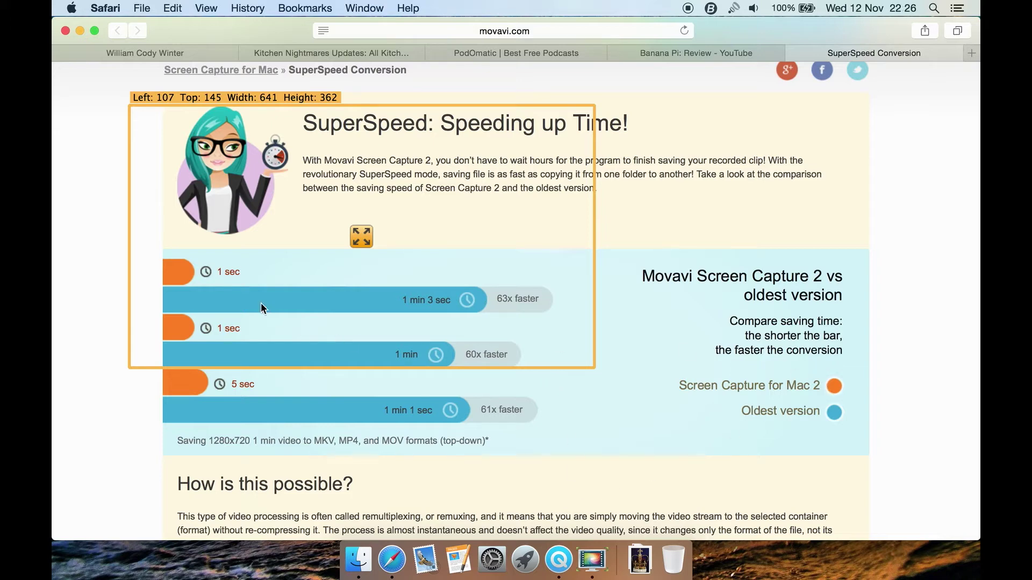
pyautogui.scroll(-5, 501, 446)
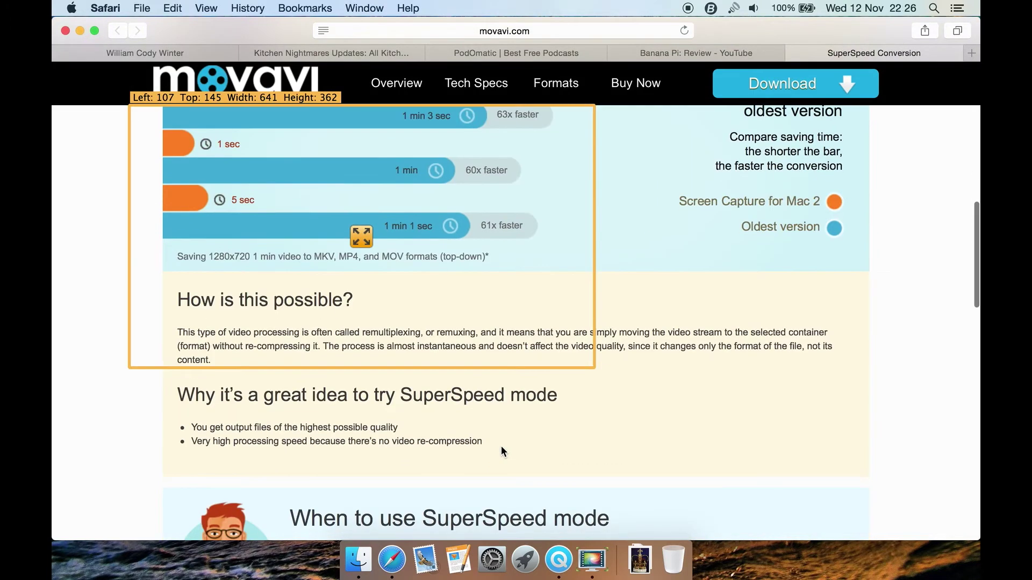
pyautogui.click(559, 559)
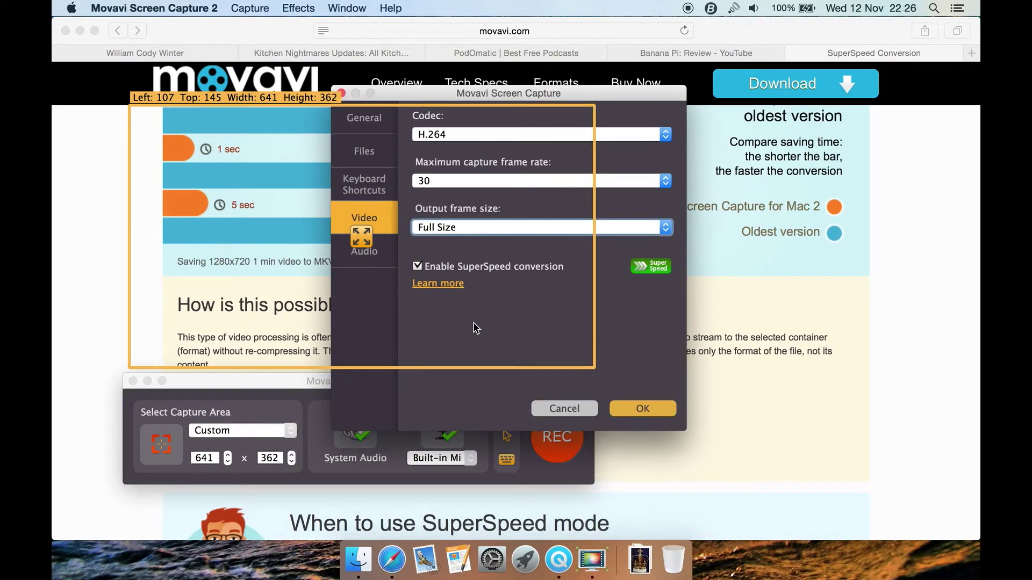
pyautogui.click(80, 31)
# Examine the audio quality choices in the Audio preferences, keep 48 kHz, stereo, 16-bit and close the preferences
pyautogui.click(370, 252)
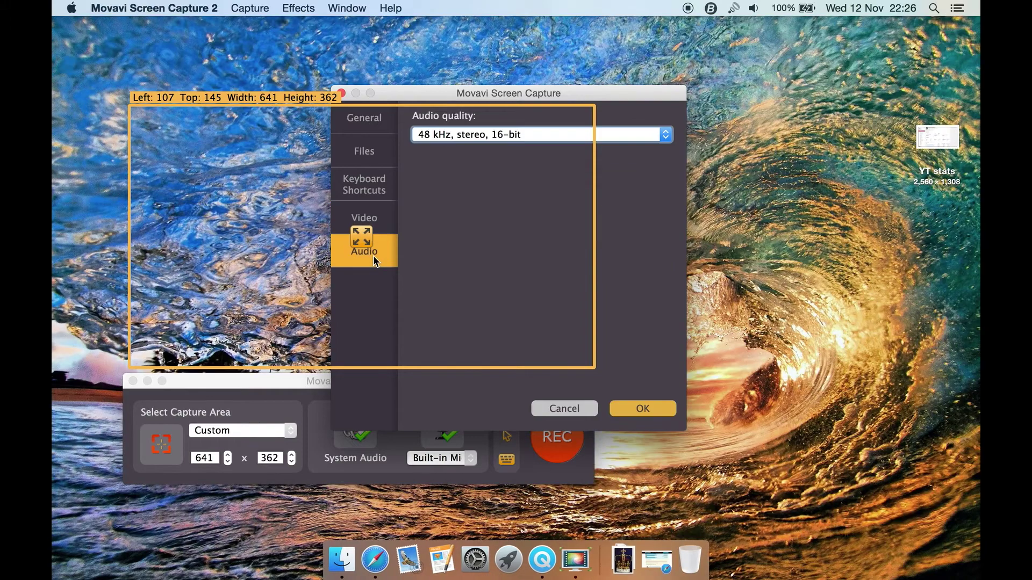
pyautogui.click(536, 134)
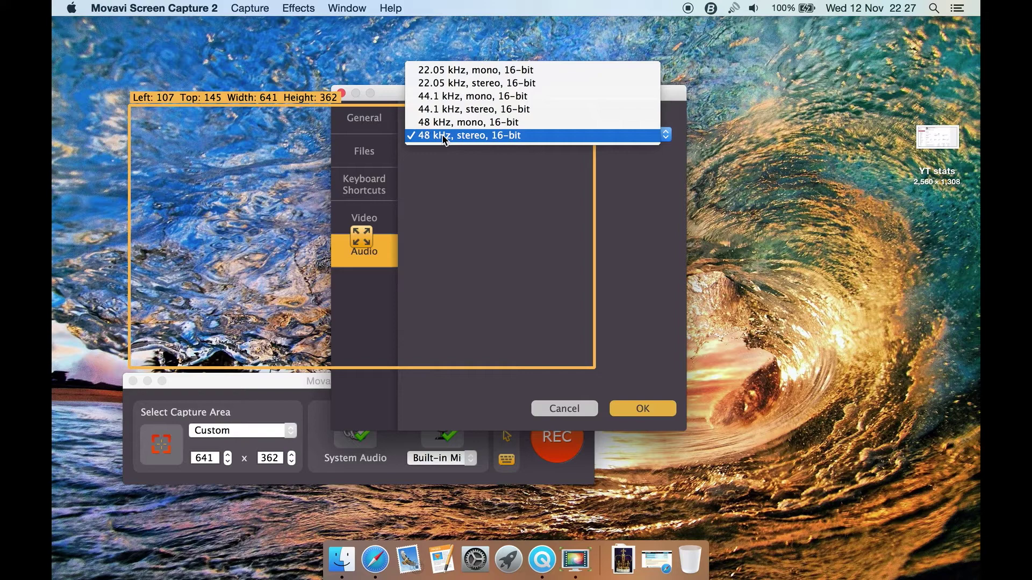
pyautogui.click(529, 190)
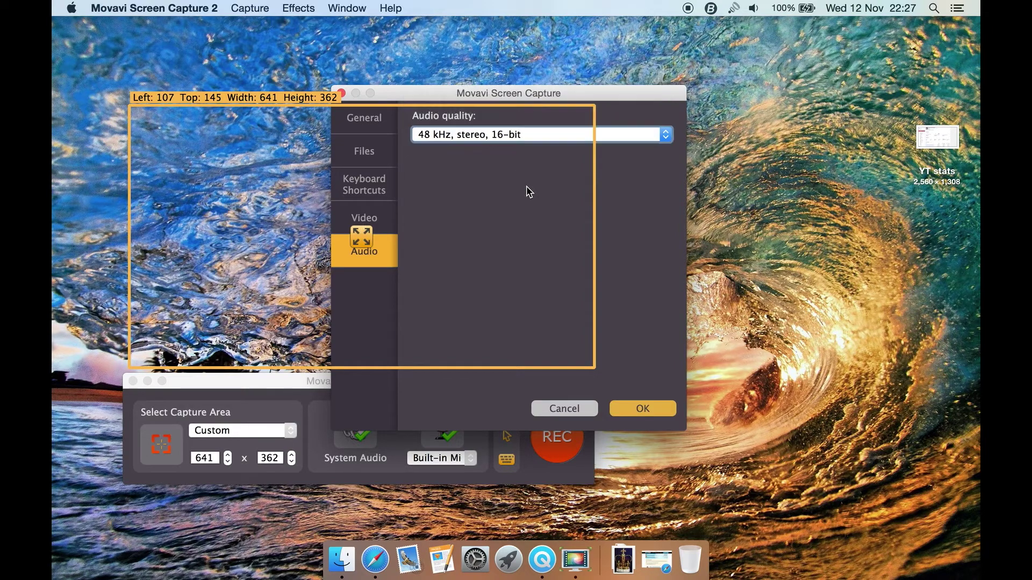
pyautogui.click(628, 409)
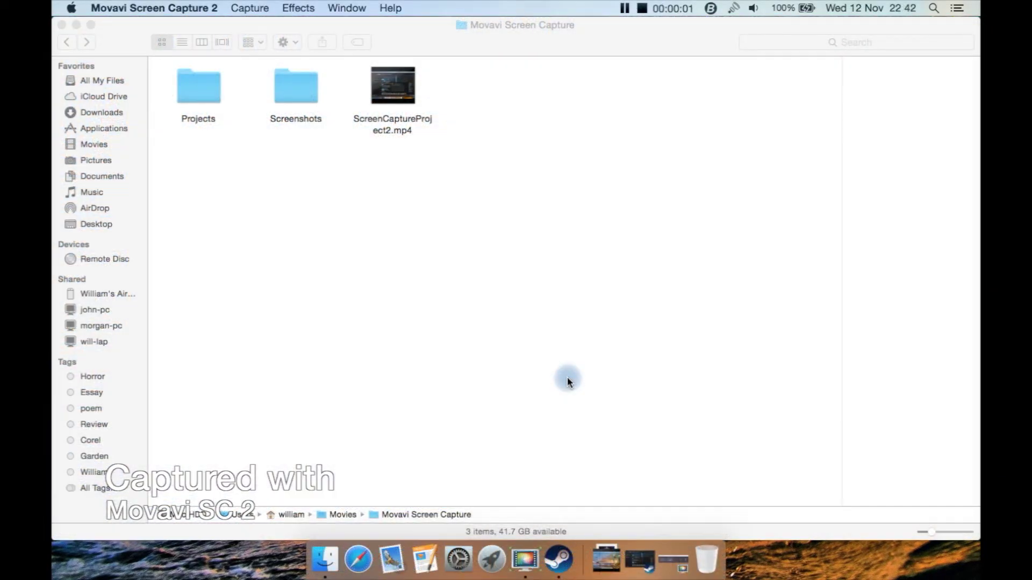
# Bring the Finder window with the Movavi Screen Capture folder to the front, minimise it and restore it
pyautogui.click(565, 376)
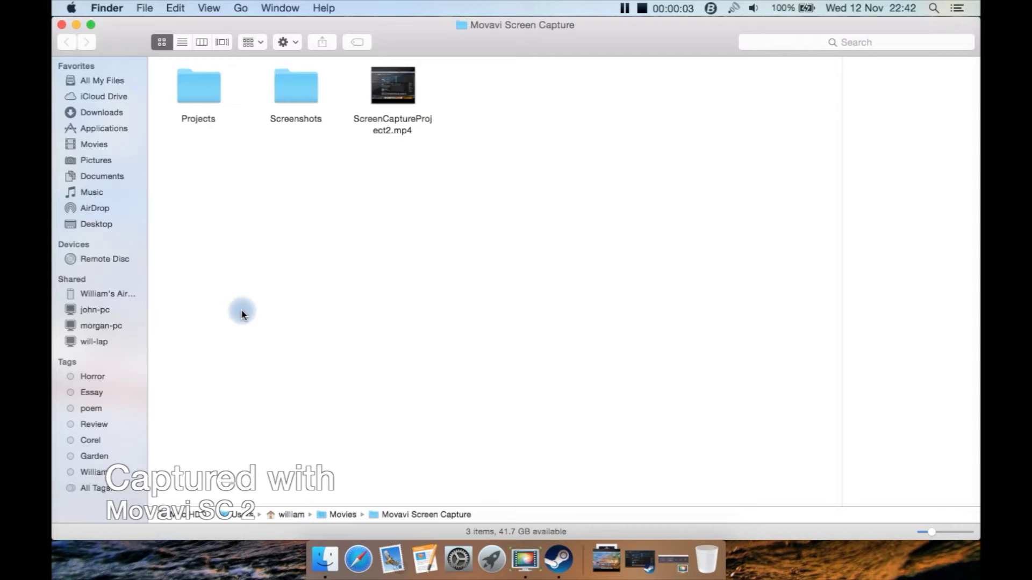
pyautogui.click(77, 25)
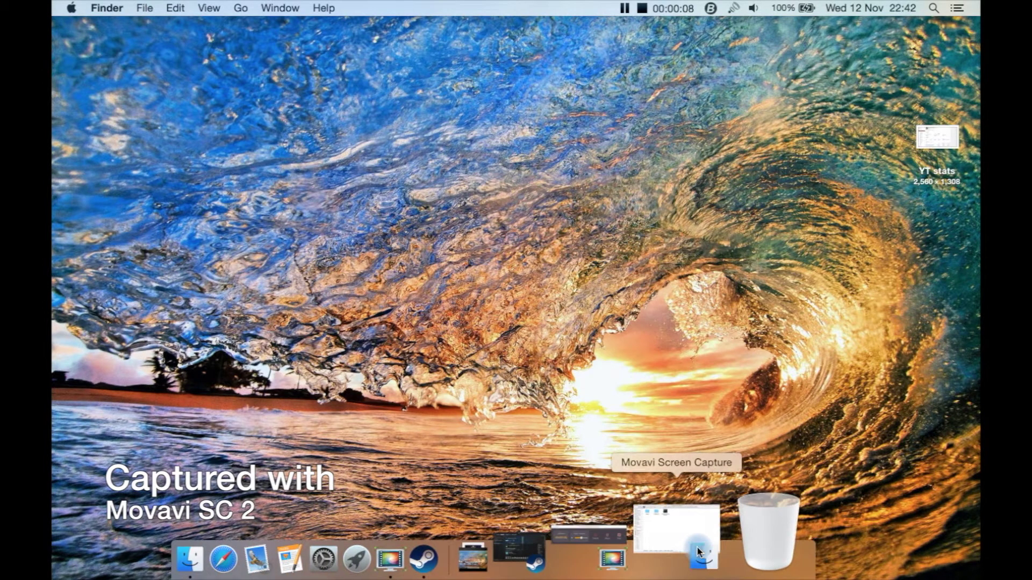
pyautogui.click(669, 556)
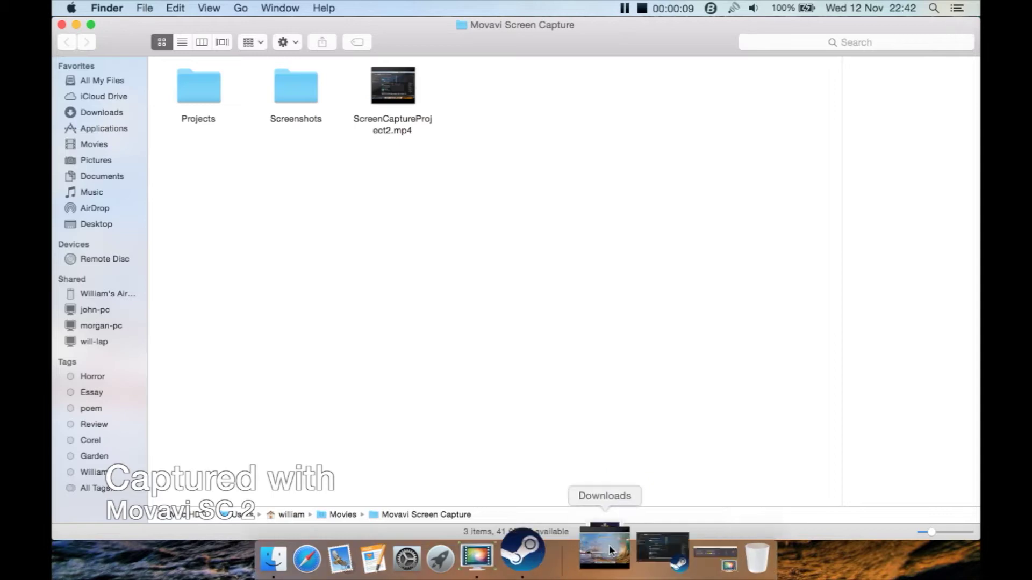
# Switch to Steam and view its shortcut options and application commands while the capture is running
pyautogui.click(537, 542)
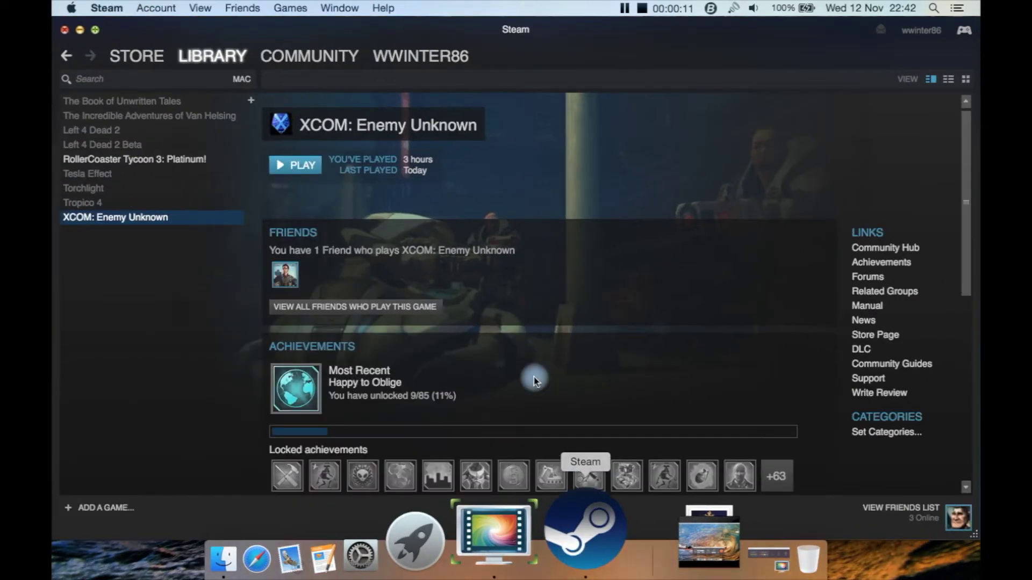
pyautogui.rightClick(583, 568)
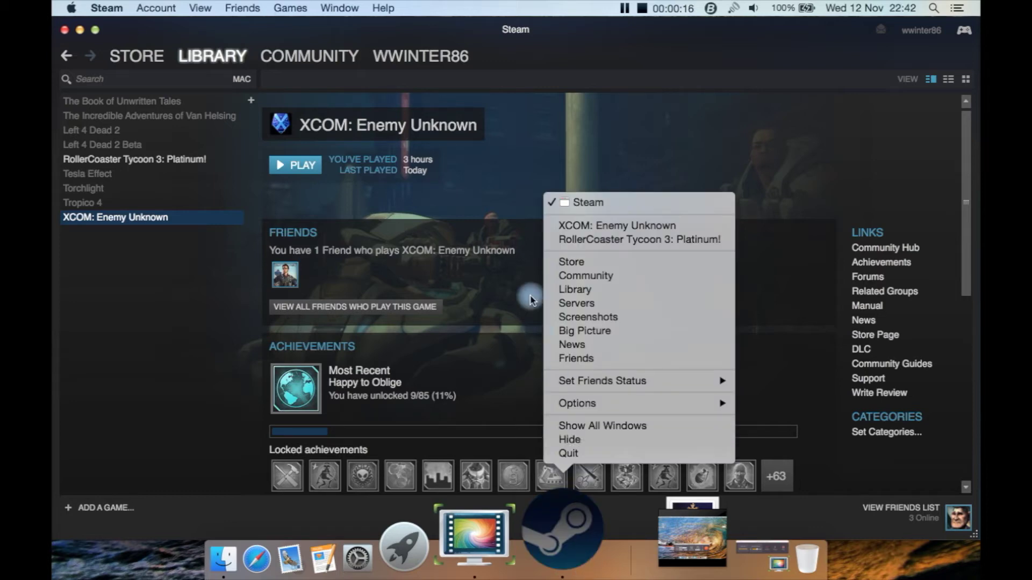
pyautogui.click(566, 111)
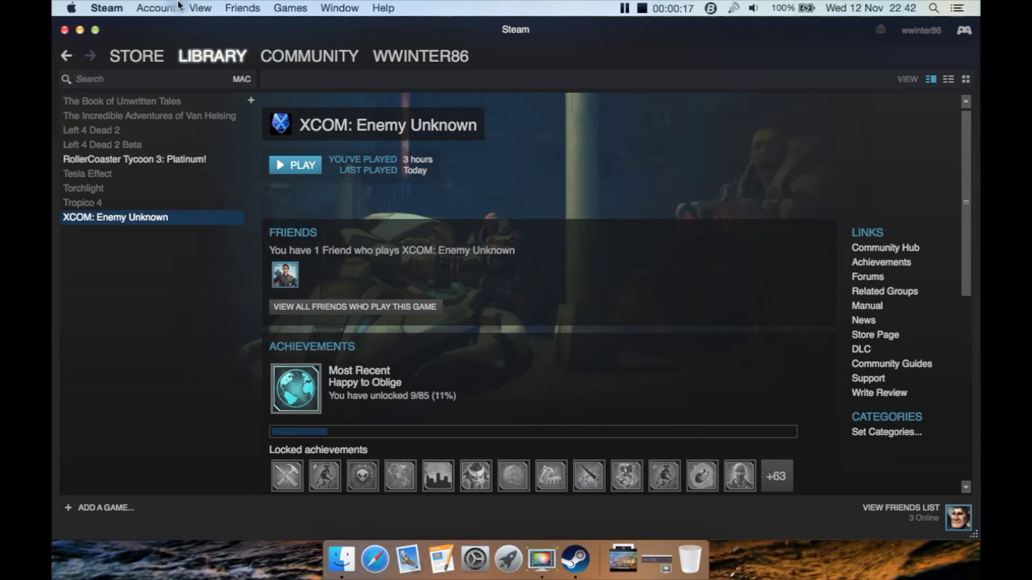
pyautogui.click(107, 8)
pyautogui.click(155, 152)
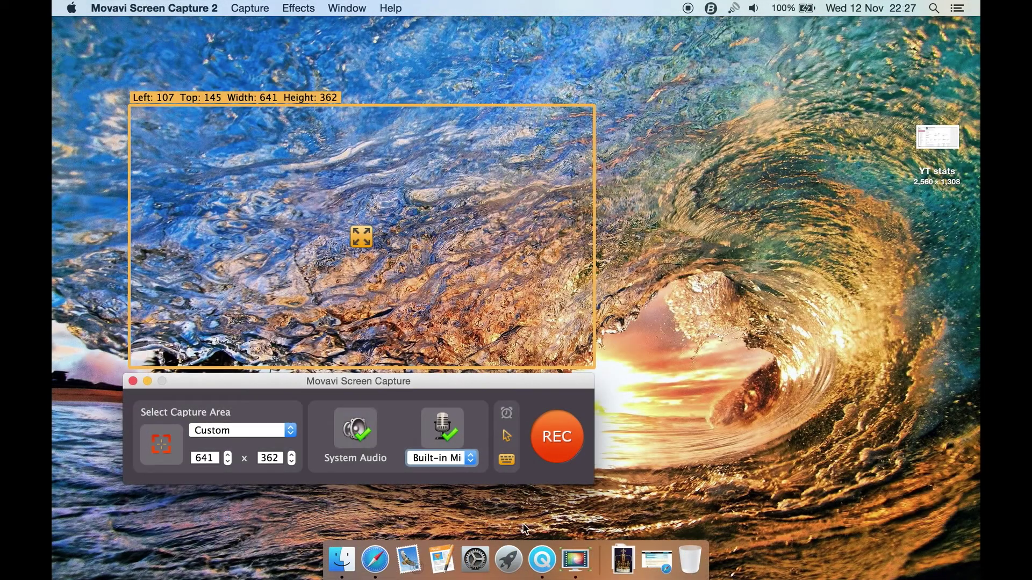
# Restore the minimised browser window with the SuperSpeed Conversion page
pyautogui.click(656, 567)
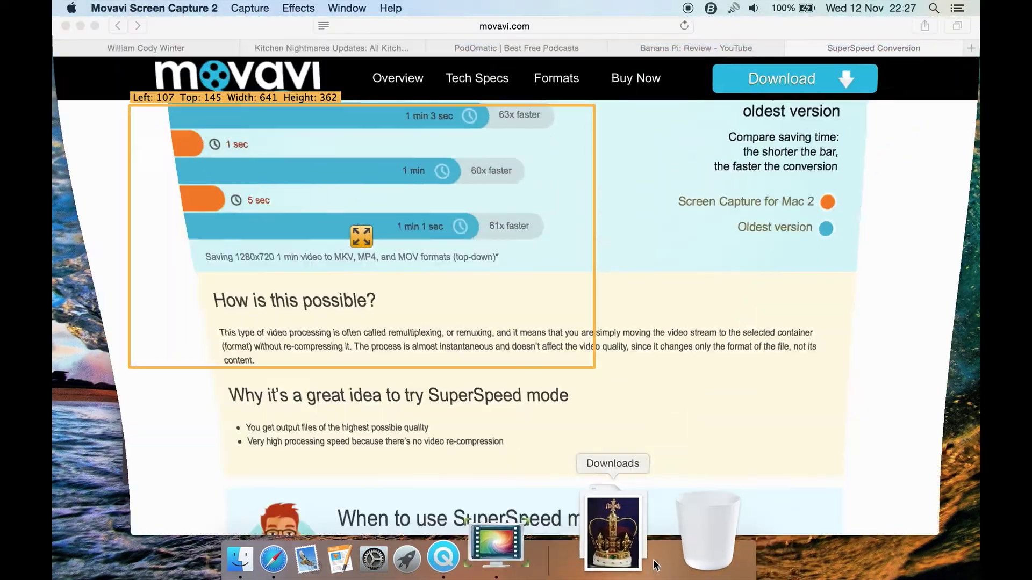
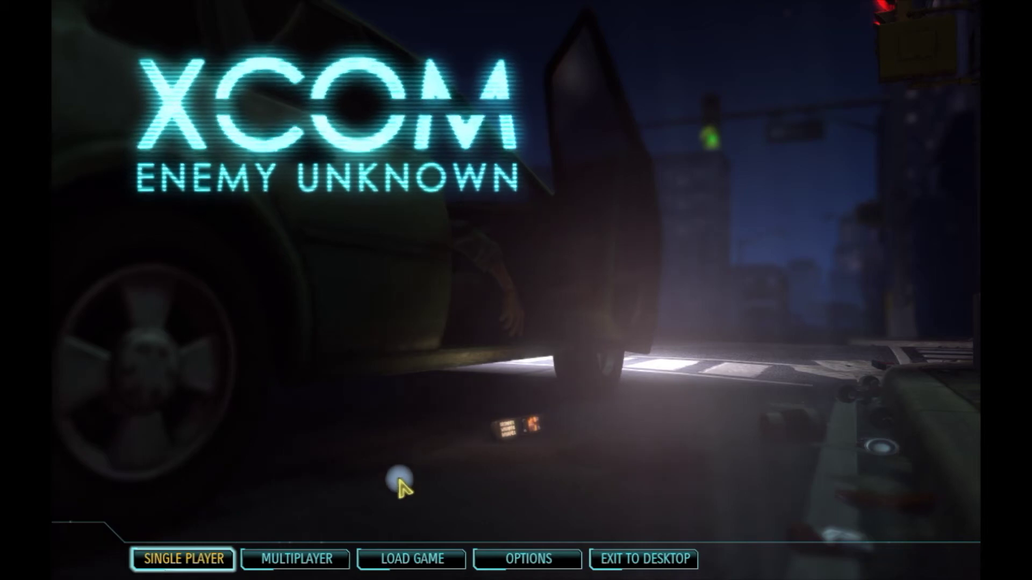
# Load the saved XCOM game for Operation Hot Whisper in Chongqing
pyautogui.click(394, 559)
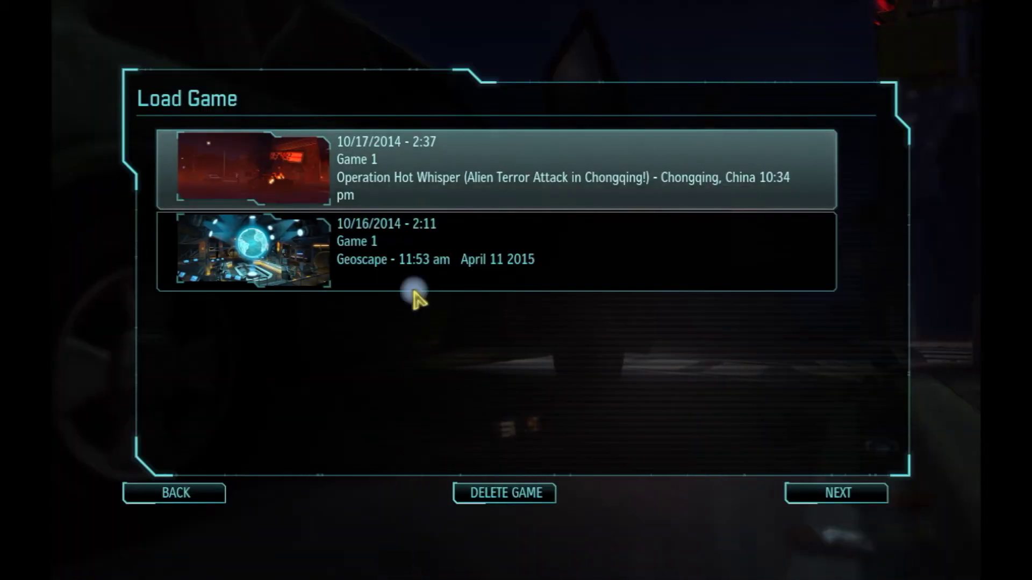
pyautogui.click(834, 493)
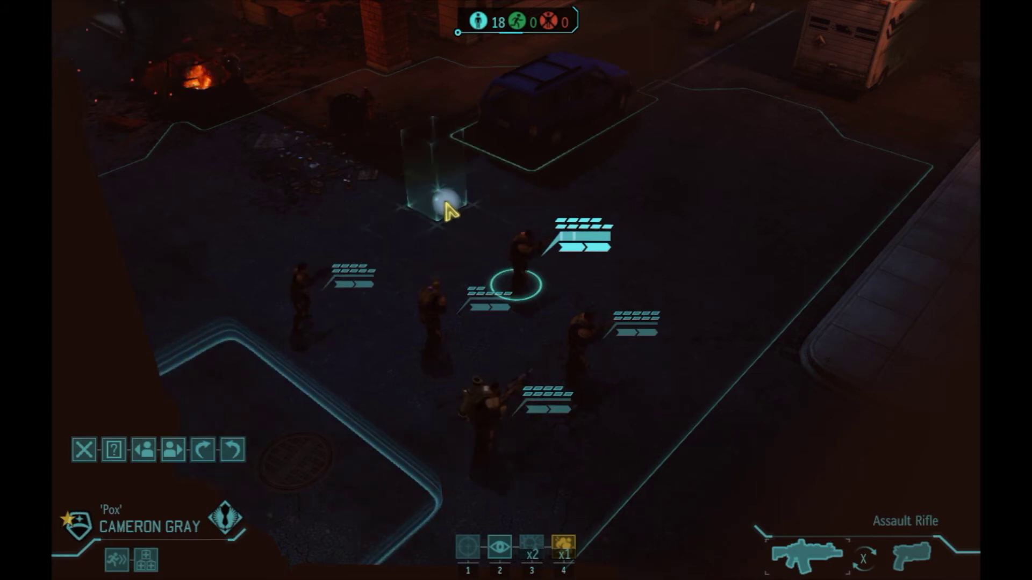
# Try the selected soldier's Fire action, cancel it and move the soldier to a square nearer the blue car
pyautogui.press('space')
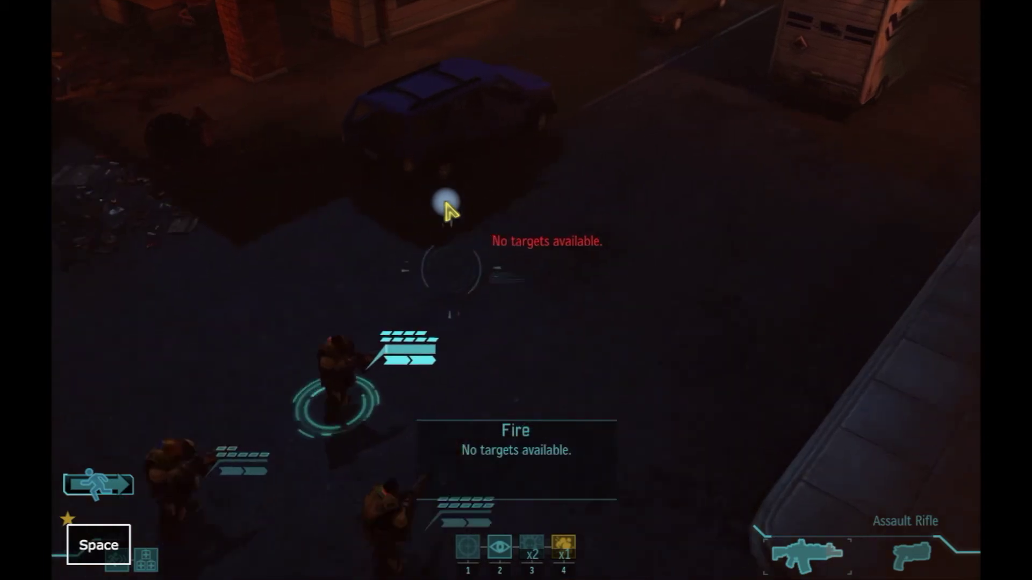
pyautogui.press('space')
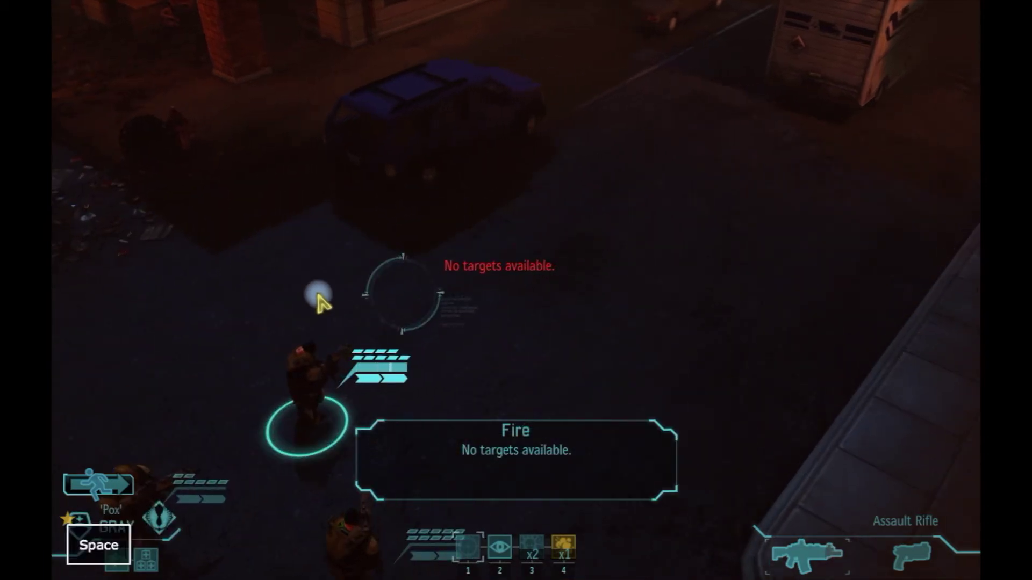
pyautogui.press('Escape')
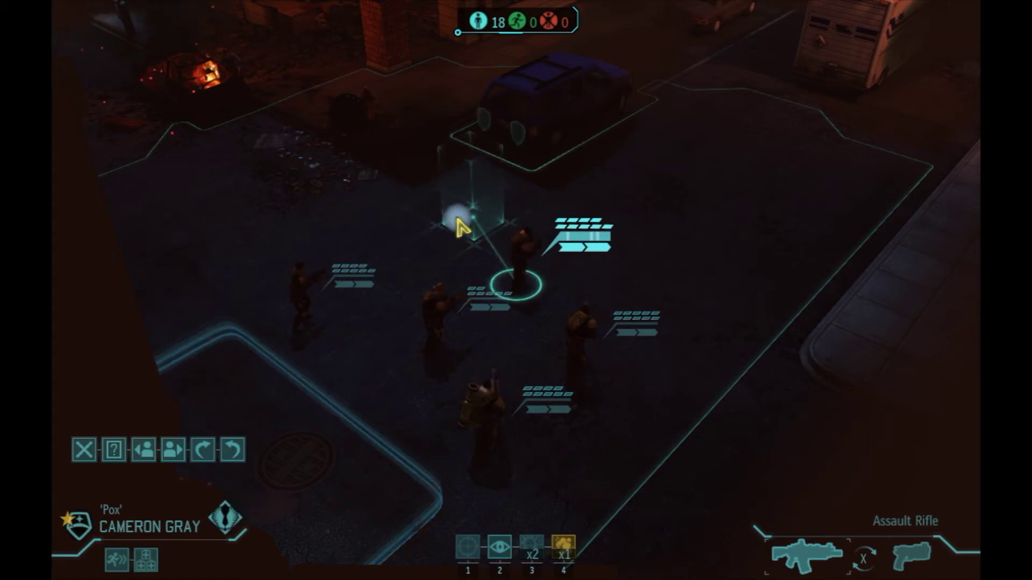
pyautogui.press('e')
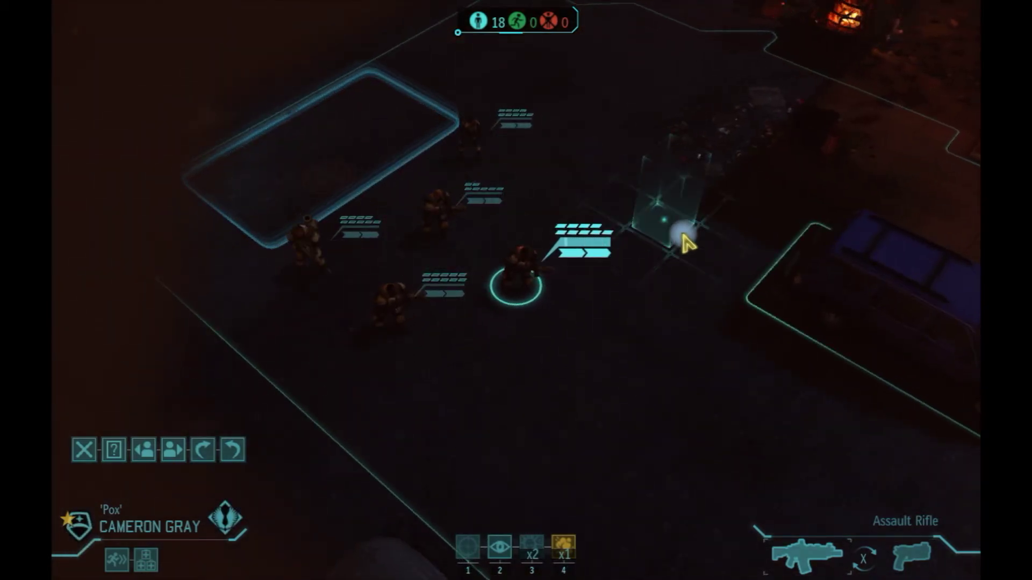
pyautogui.click(687, 243)
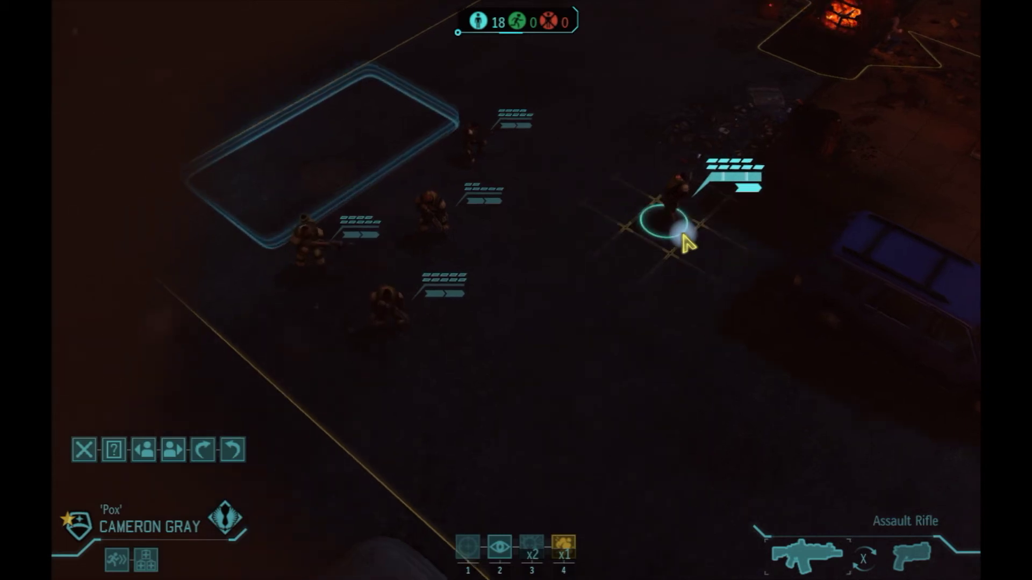
# Pause the mission and quit XCOM to the desktop, accepting the loss of unsaved progress
pyautogui.press('Escape')
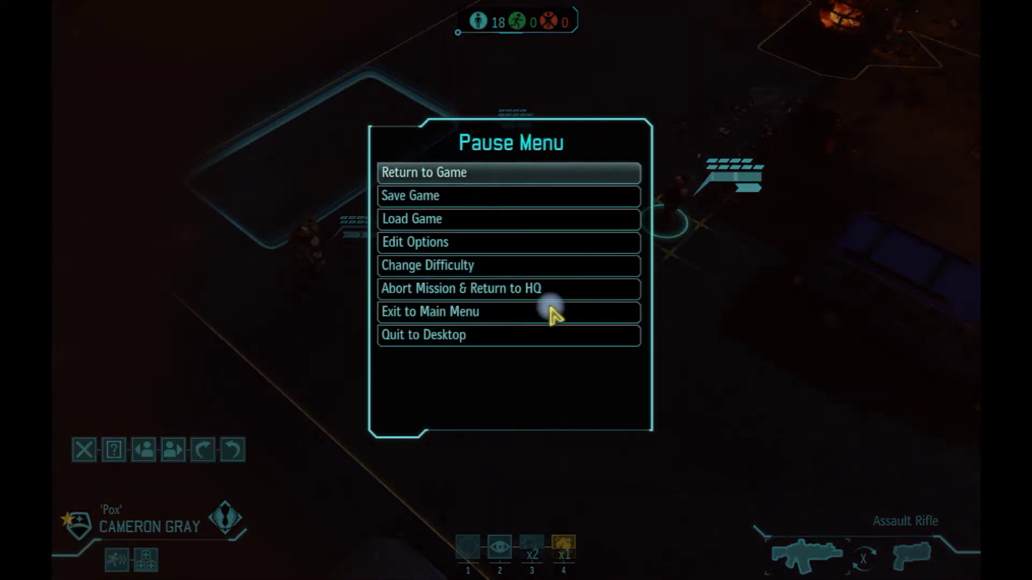
pyautogui.click(503, 336)
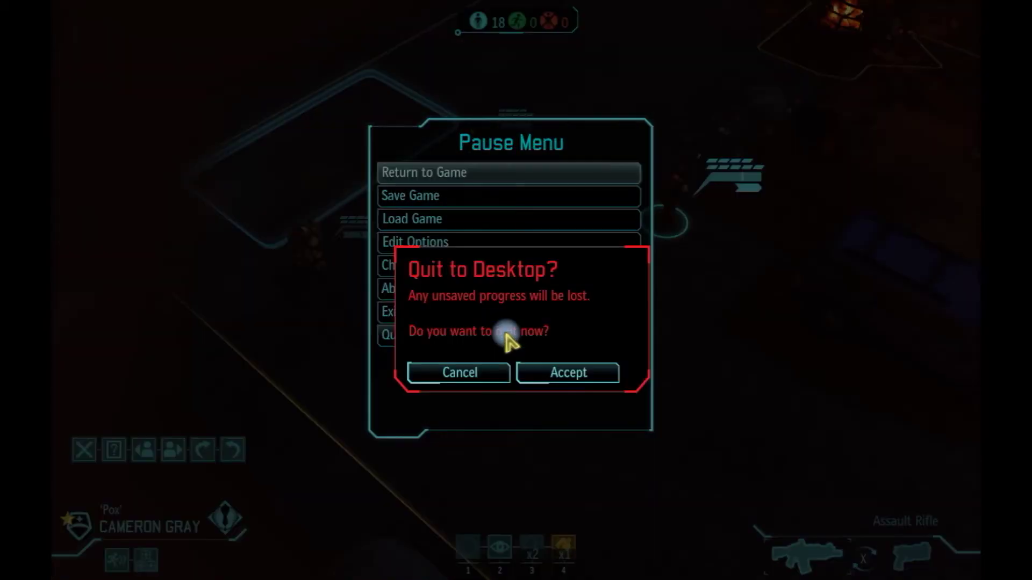
pyautogui.click(537, 377)
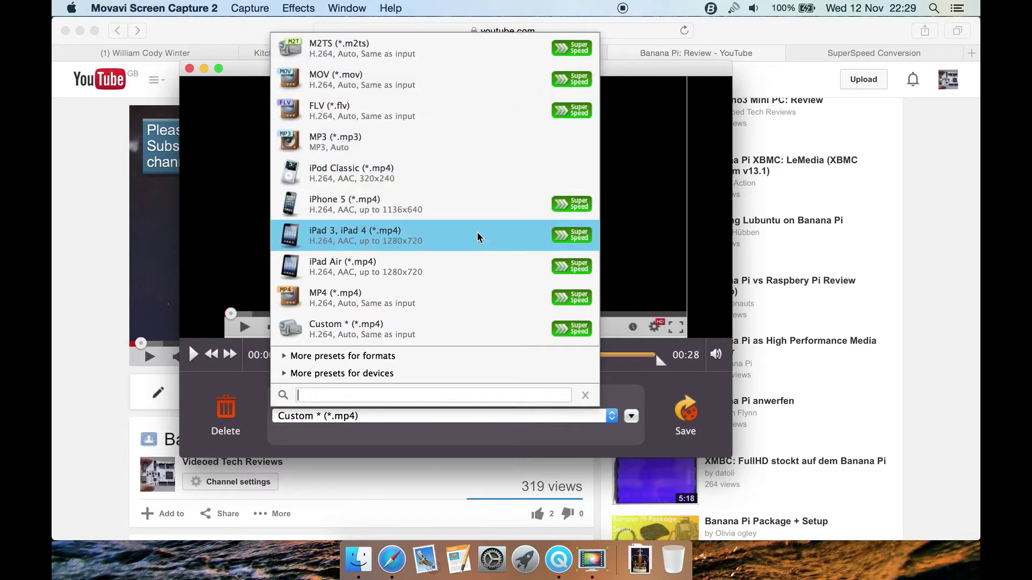
# Browse the additional format presets for saving the recording, from General Video through the audio-only formats
pyautogui.click(369, 357)
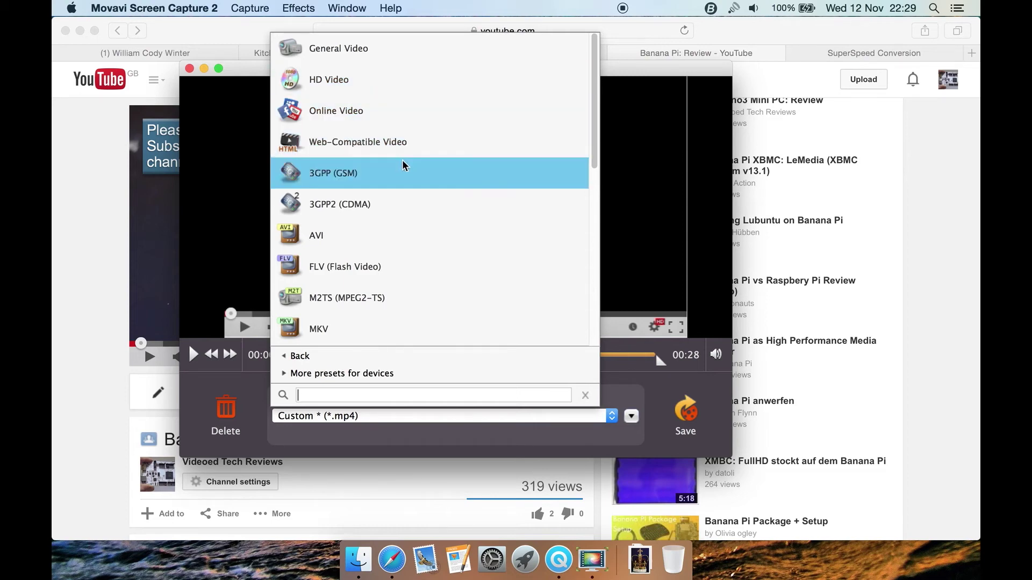
pyautogui.scroll(-3, 370, 291)
pyautogui.scroll(-4, 369, 291)
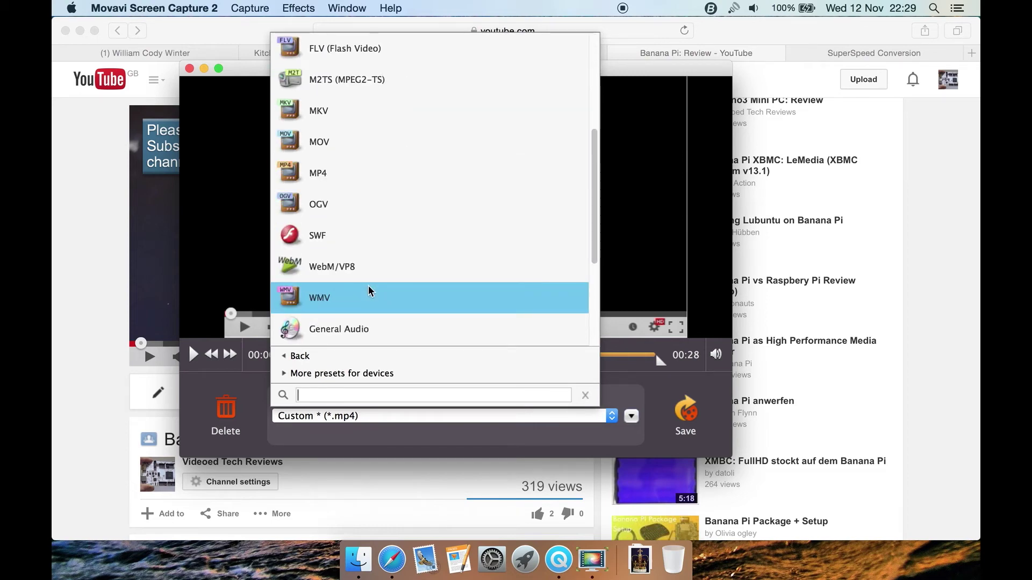
pyautogui.scroll(-6, 381, 303)
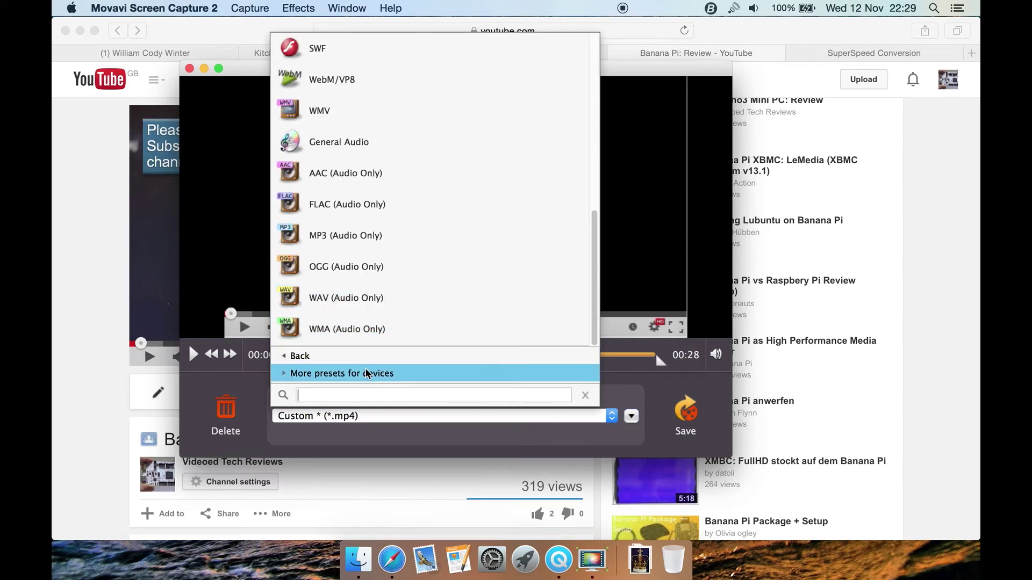
# Look through the additional device presets by brand, from Amazon Kindle to Xbox, and close the preset list without choosing one
pyautogui.click(331, 379)
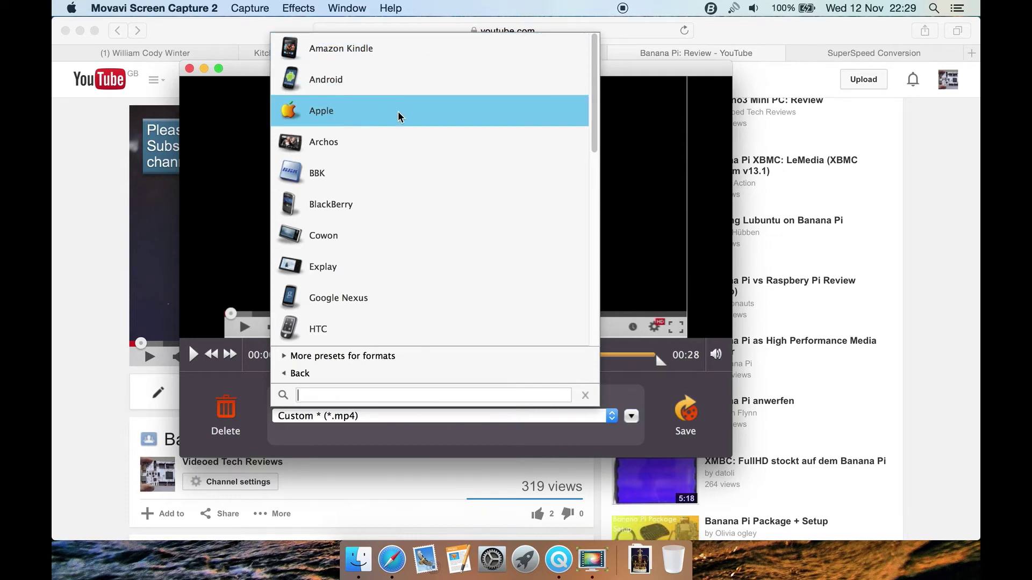
pyautogui.scroll(-2, 385, 257)
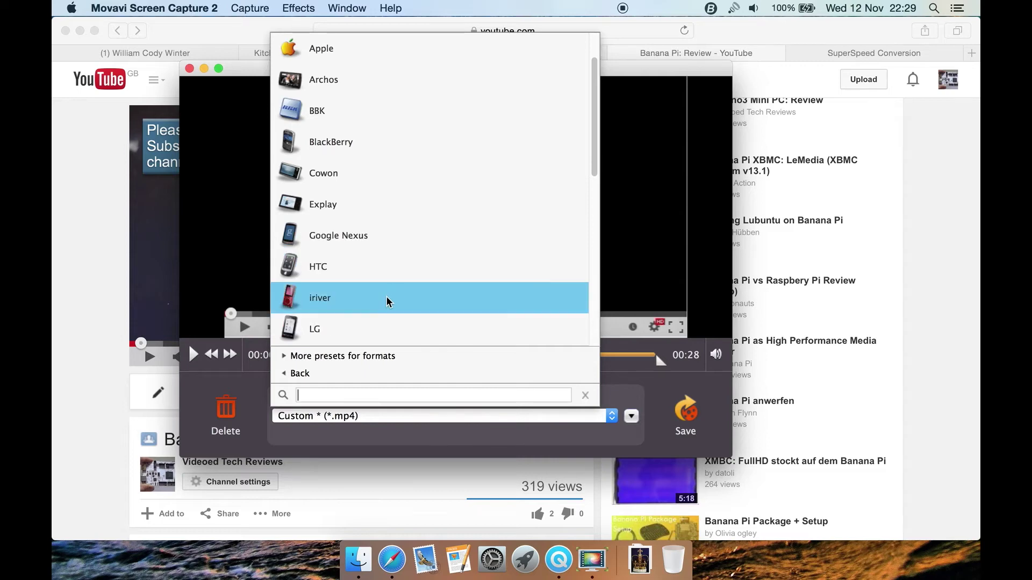
pyautogui.scroll(-6, 387, 299)
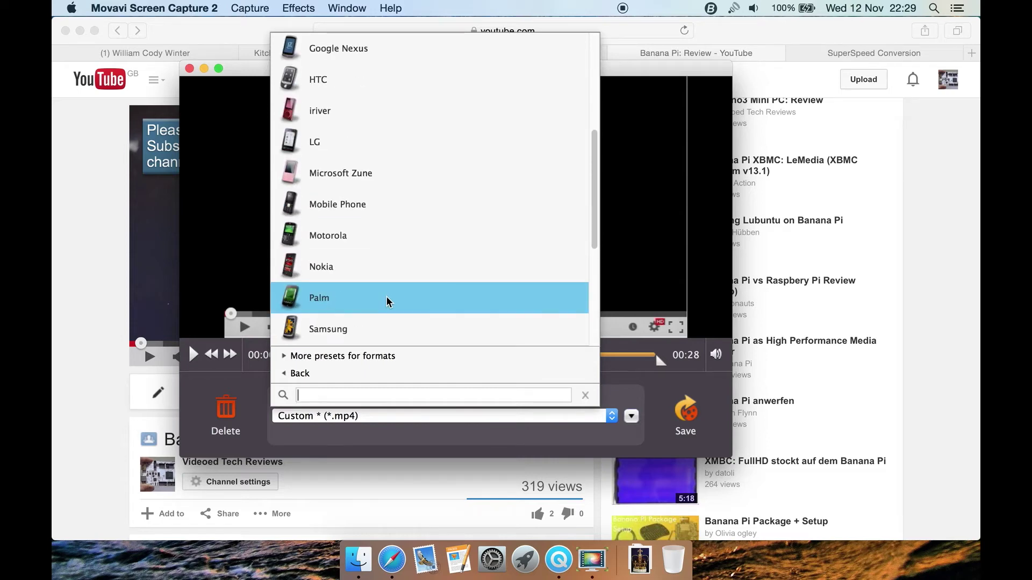
pyautogui.scroll(-5, 387, 301)
pyautogui.scroll(13, 387, 301)
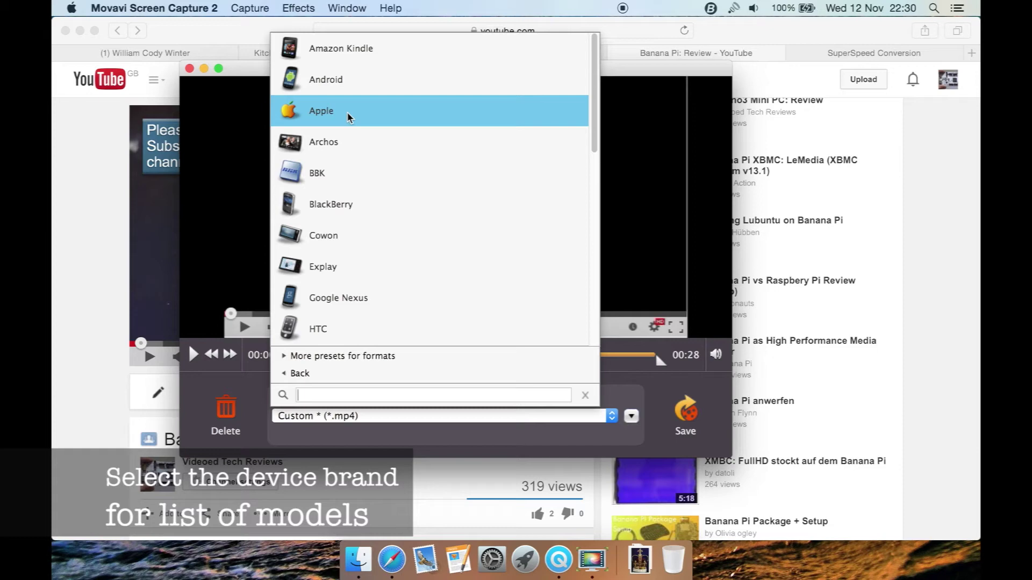
pyautogui.scroll(-10, 347, 112)
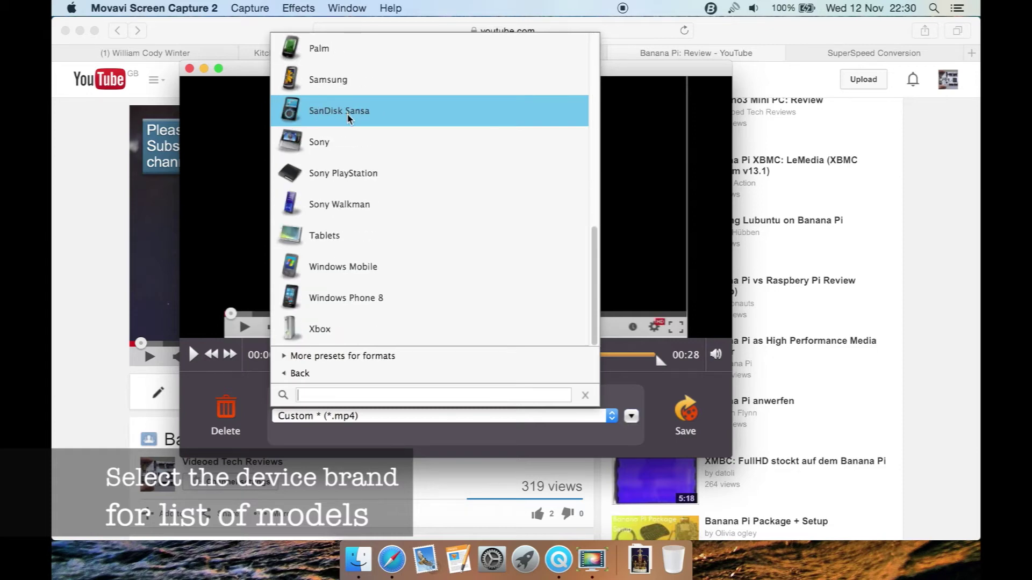
pyautogui.click(299, 373)
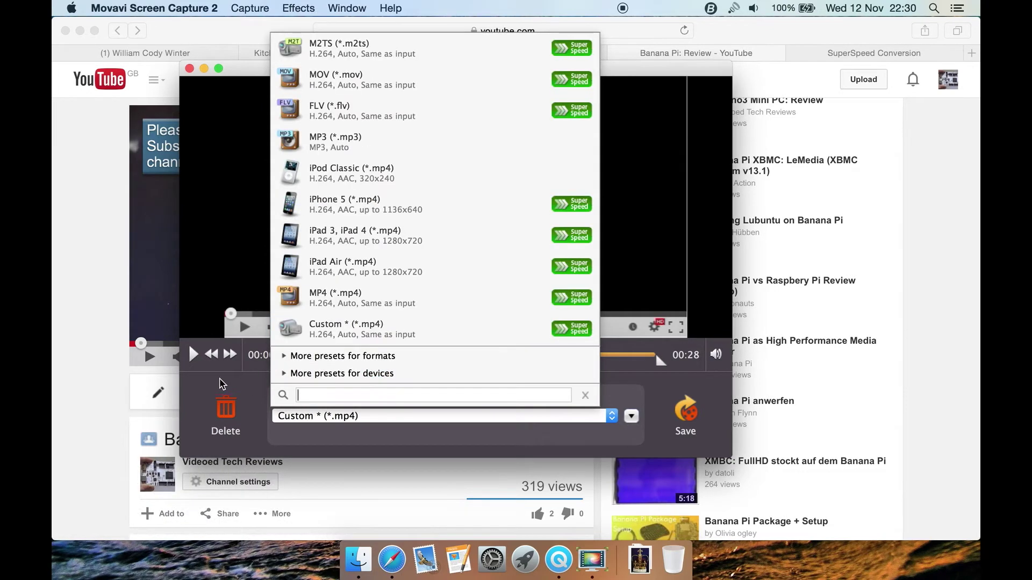
pyautogui.click(205, 391)
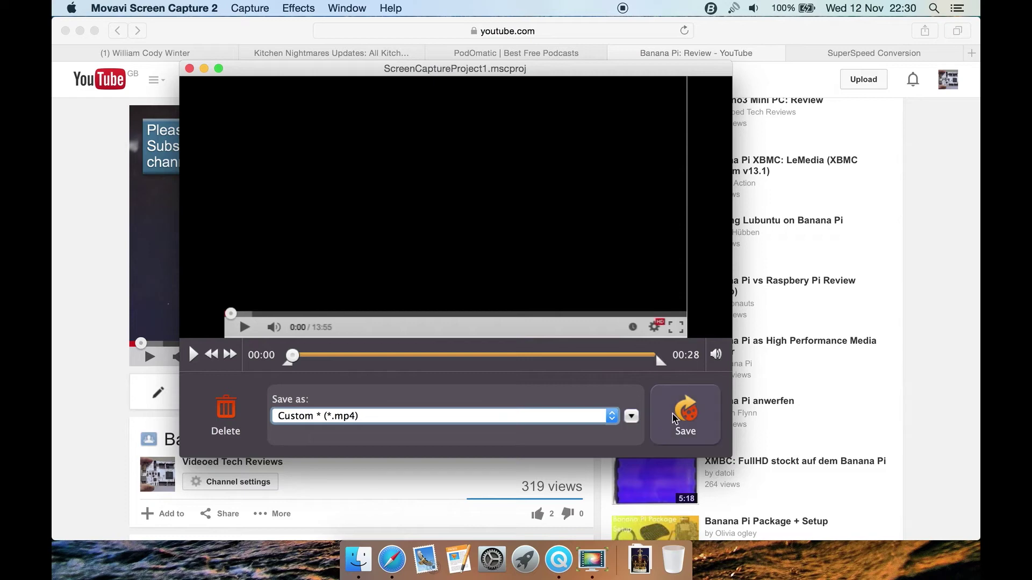
# Open the advanced settings of the Custom preset and examine the video codec, frame size and bitrate type choices
pyautogui.click(631, 416)
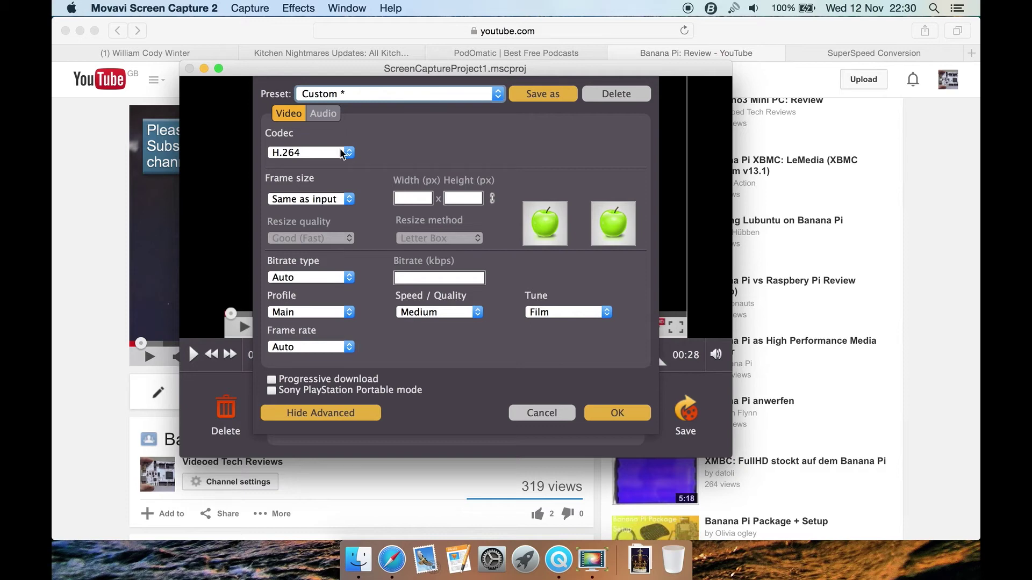
pyautogui.click(341, 153)
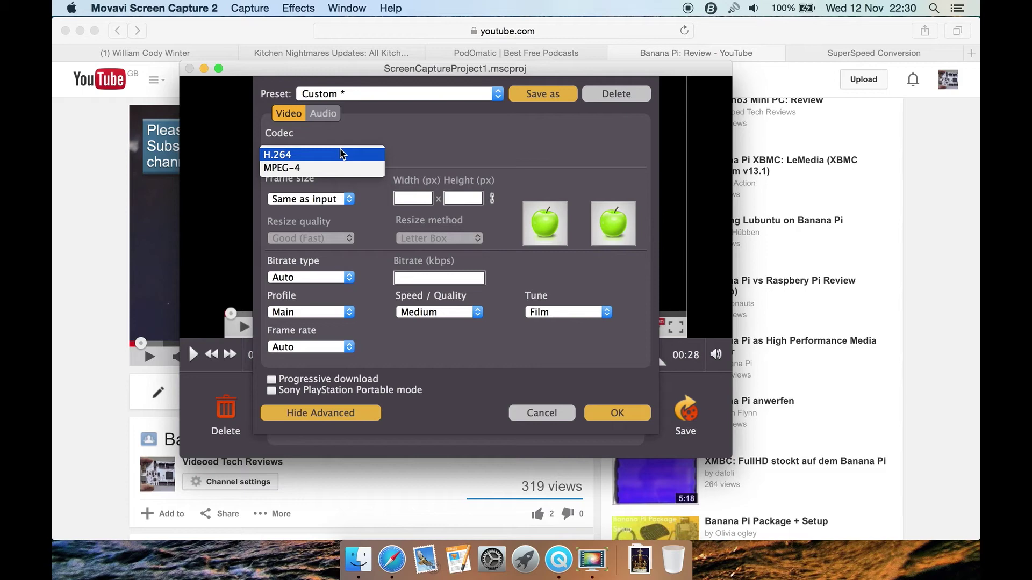
pyautogui.click(416, 150)
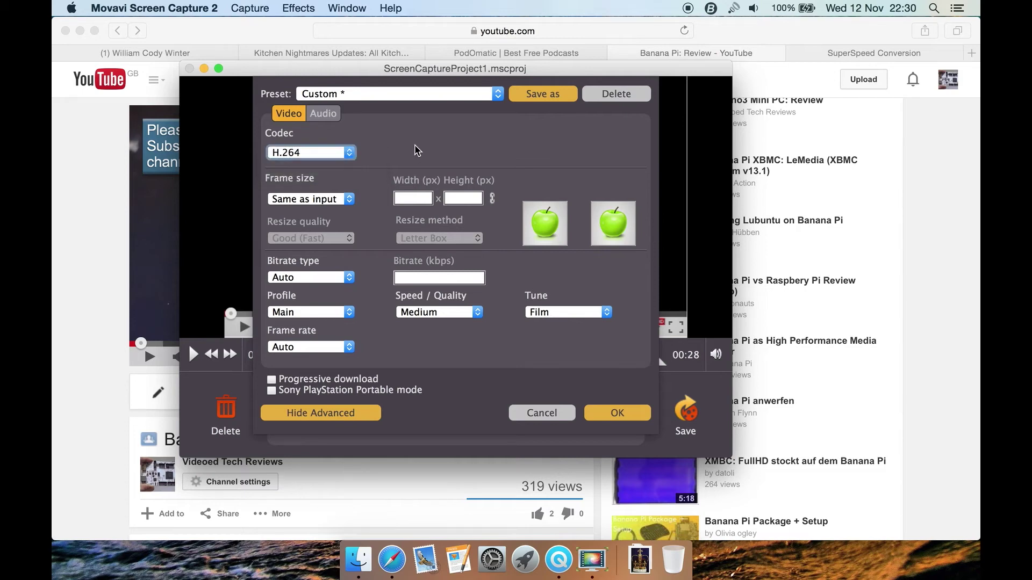
pyautogui.click(344, 200)
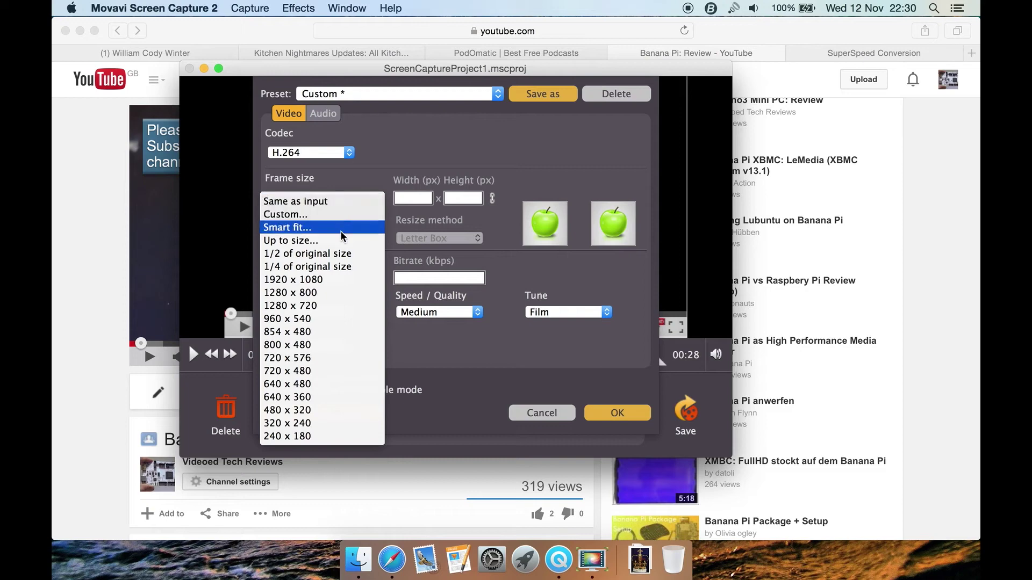
pyautogui.click(418, 156)
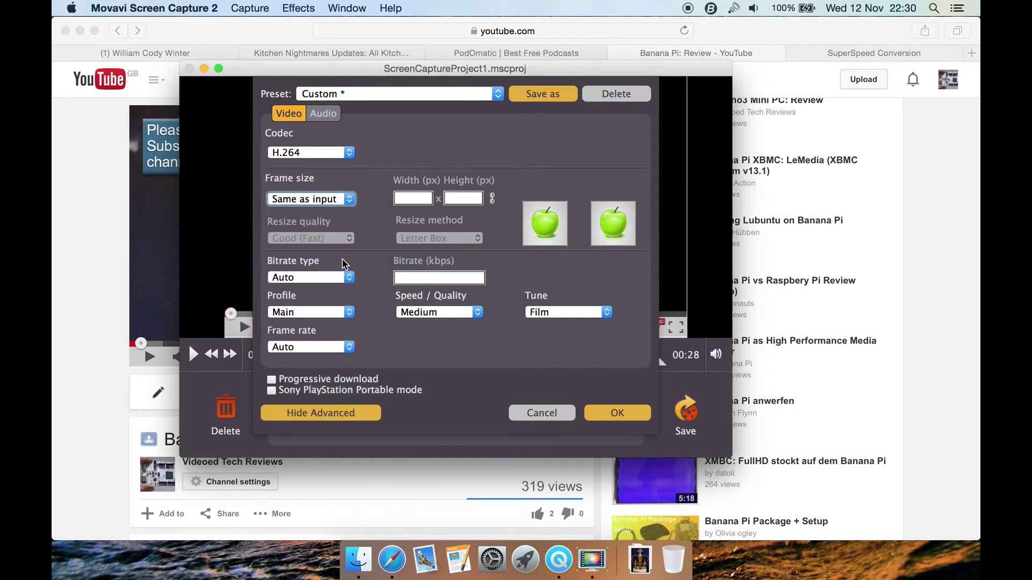
pyautogui.click(340, 276)
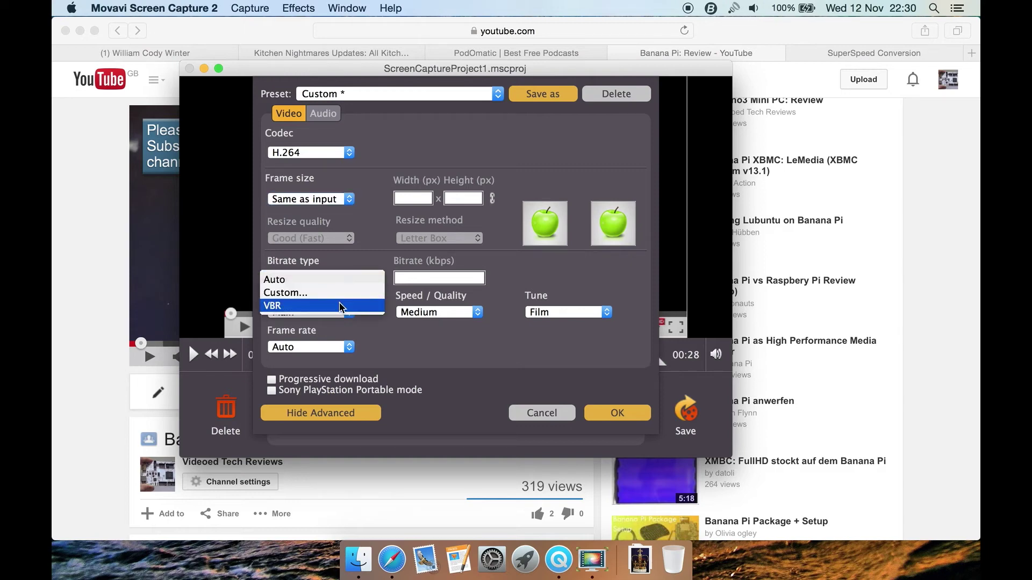
pyautogui.click(376, 250)
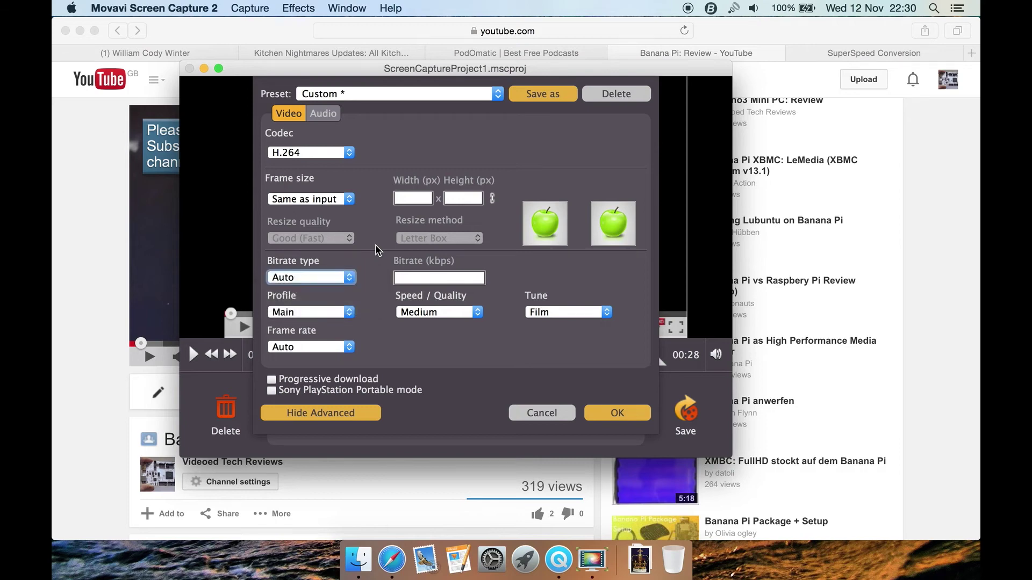
# Examine the video profile, frame rate and speed/quality choices, keep Medium quality, and recheck the bitrate types
pyautogui.click(351, 314)
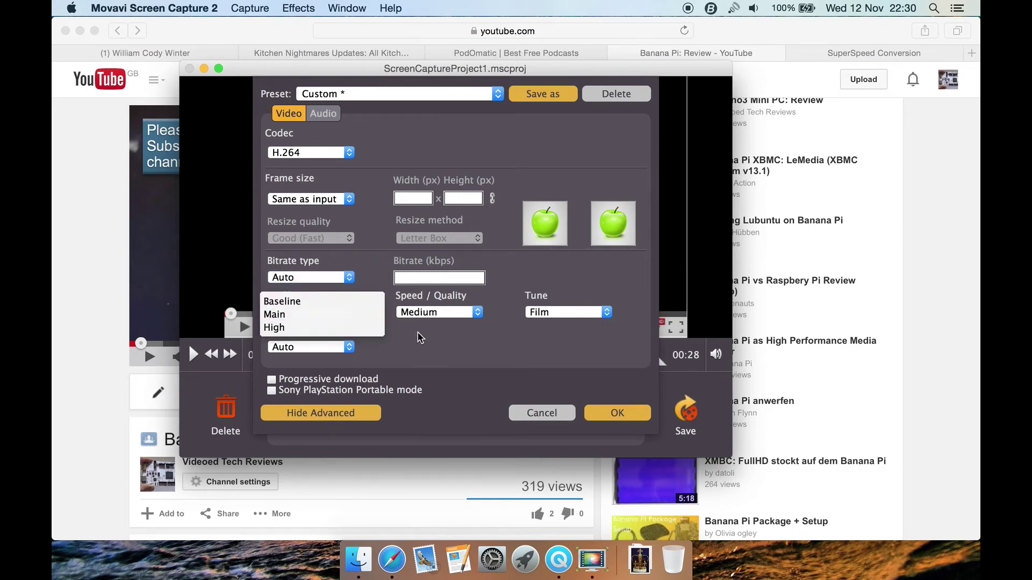
pyautogui.click(420, 338)
pyautogui.click(334, 348)
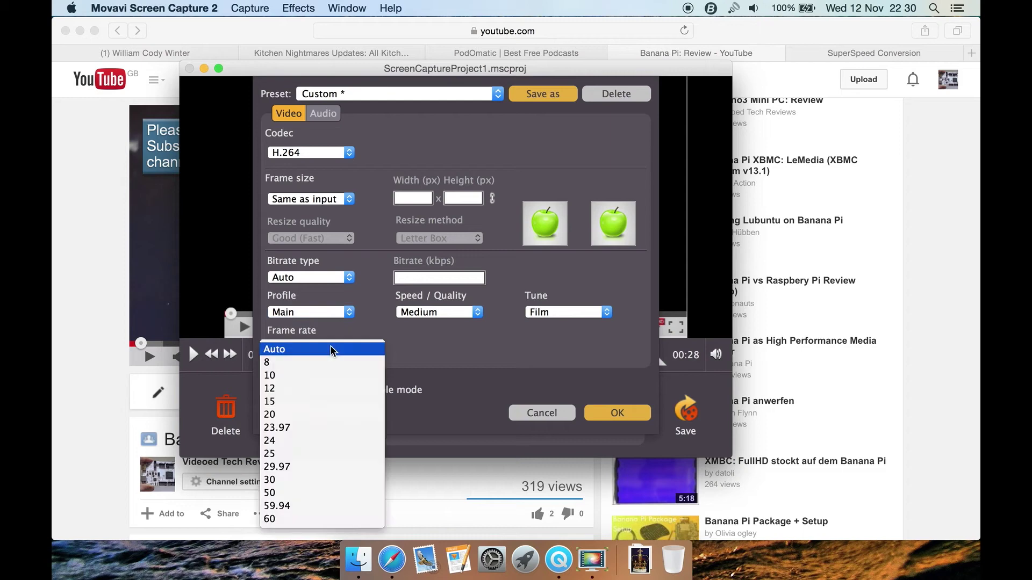
pyautogui.click(417, 349)
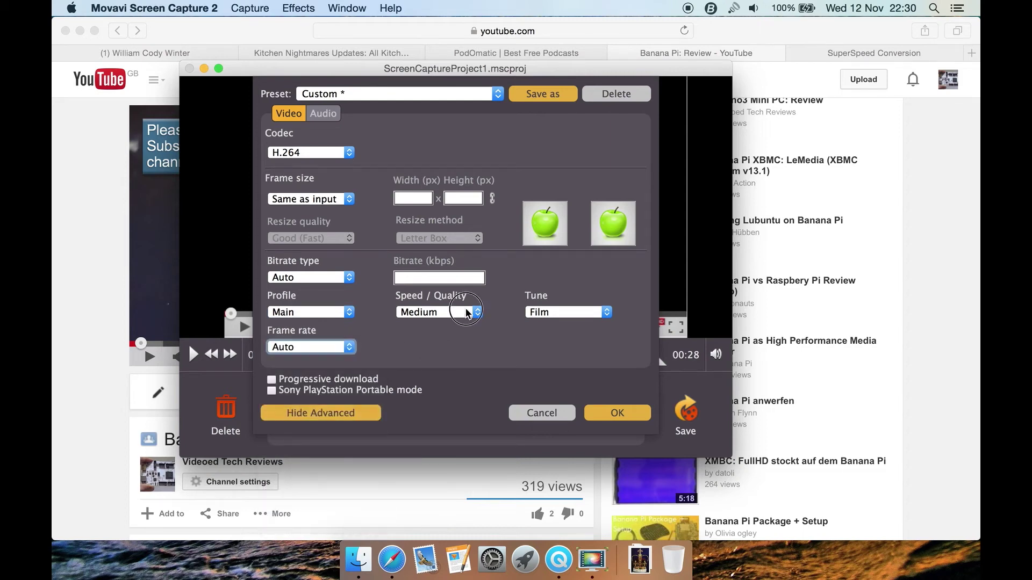
pyautogui.click(465, 310)
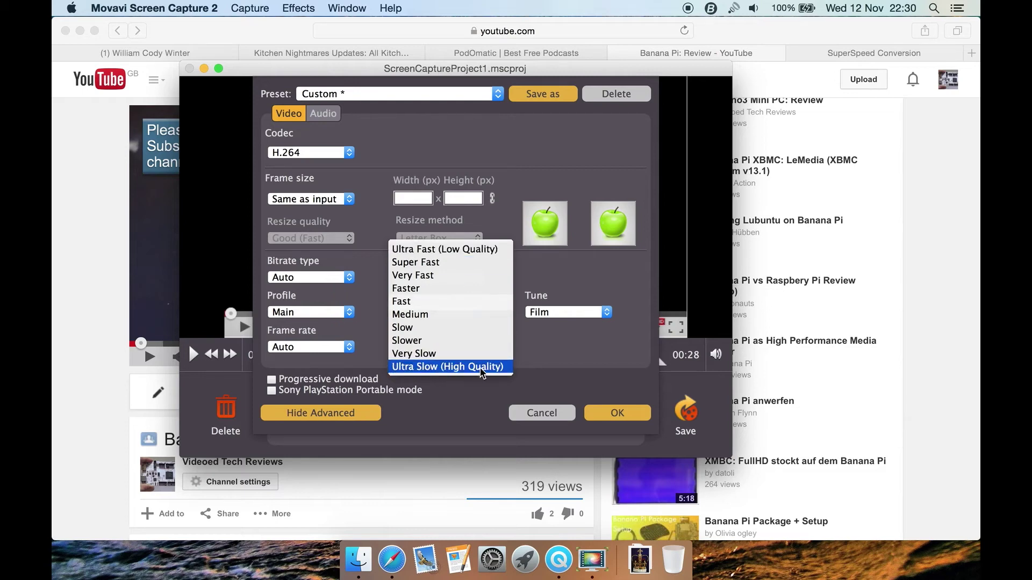
pyautogui.click(444, 315)
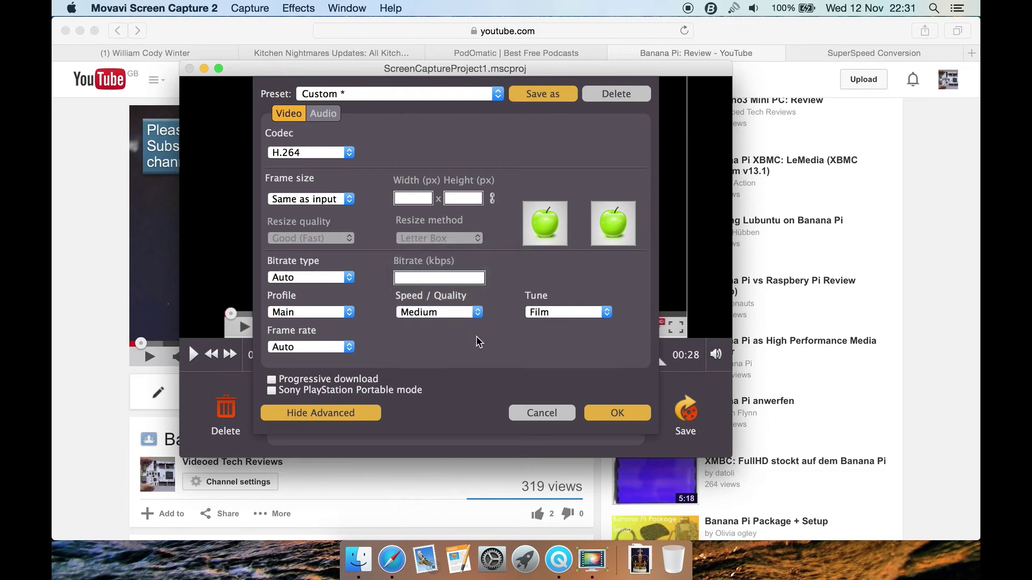
pyautogui.click(352, 277)
pyautogui.click(388, 258)
# Examine the audio codec, bitrate type, sample rate and channel choices of the Custom preset
pyautogui.click(325, 114)
pyautogui.click(341, 152)
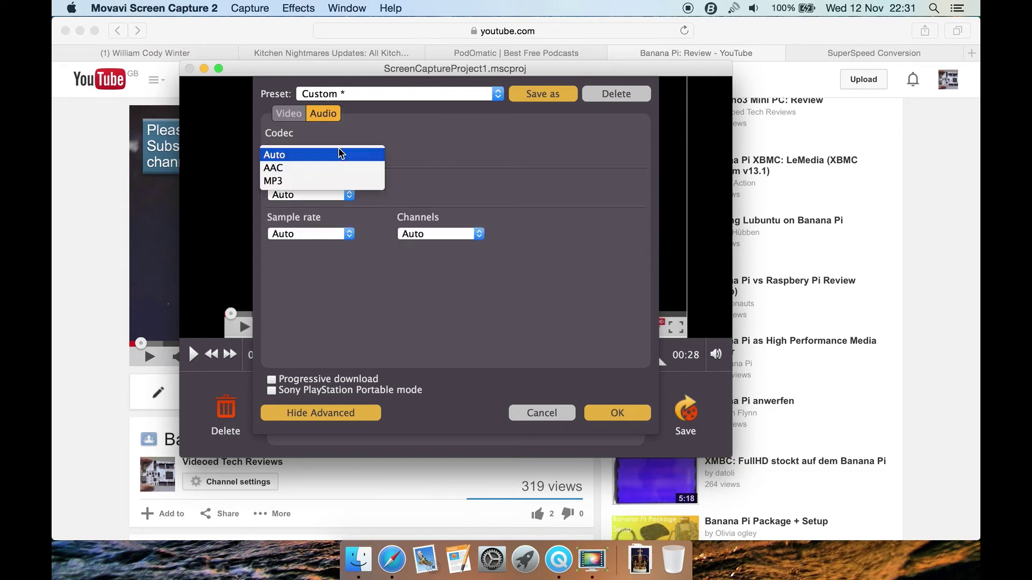
pyautogui.click(456, 138)
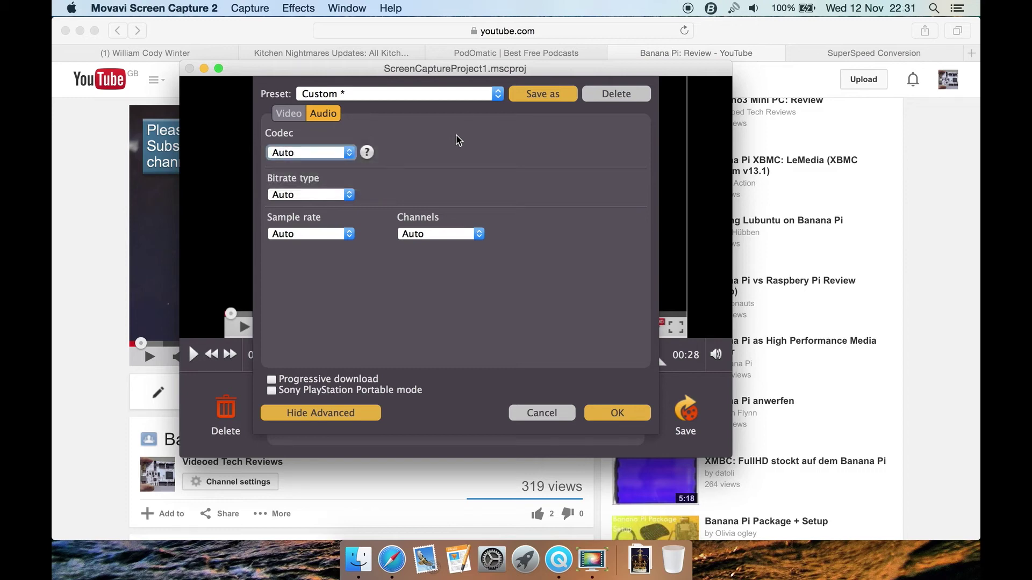
pyautogui.click(318, 195)
pyautogui.click(430, 185)
pyautogui.click(323, 233)
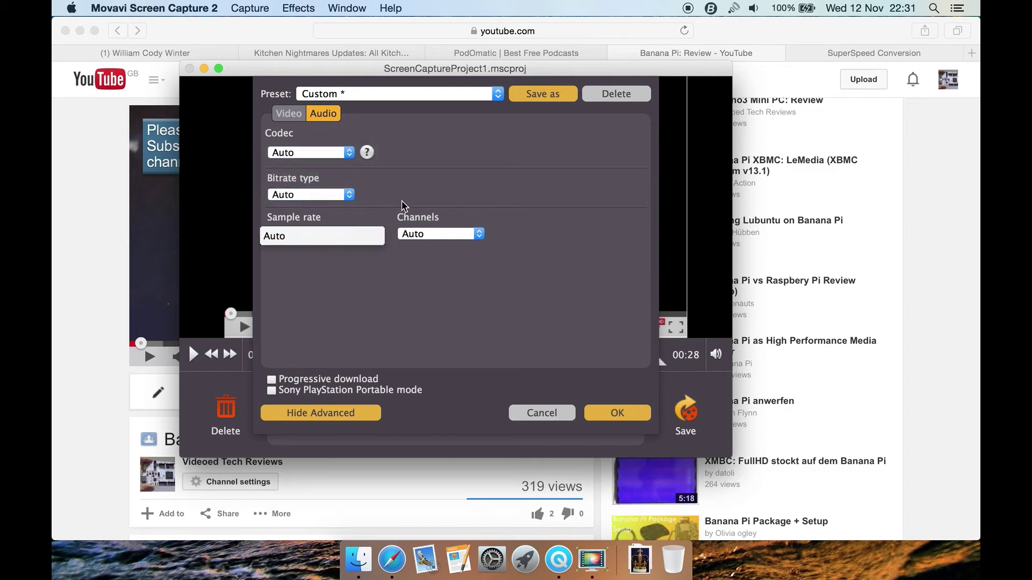
pyautogui.click(406, 207)
pyautogui.click(438, 232)
pyautogui.click(488, 197)
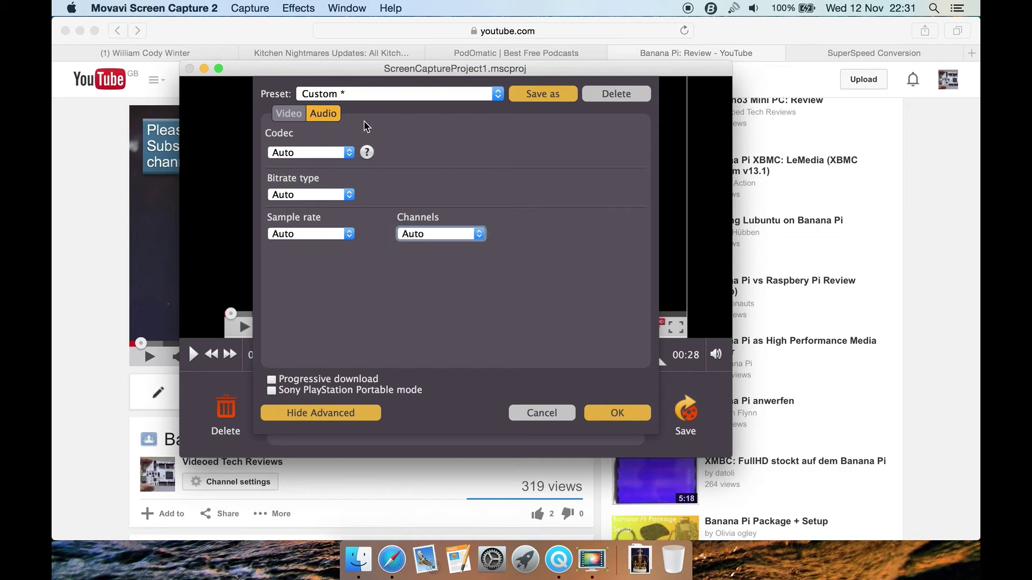
# Return to the video settings, review the available presets and Tune choices, and keep Tune on Film
pyautogui.click(290, 118)
pyautogui.click(358, 94)
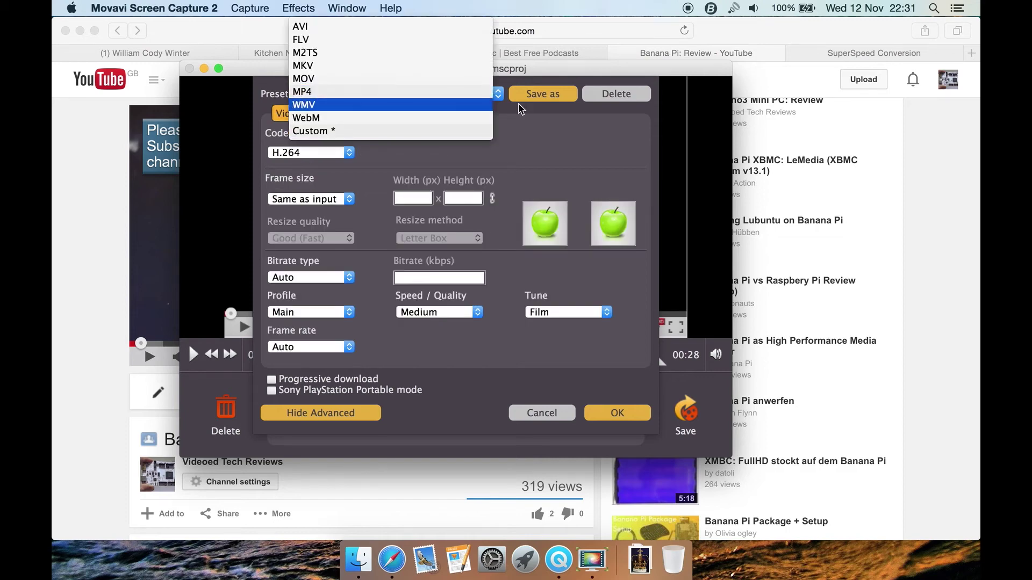
pyautogui.click(562, 177)
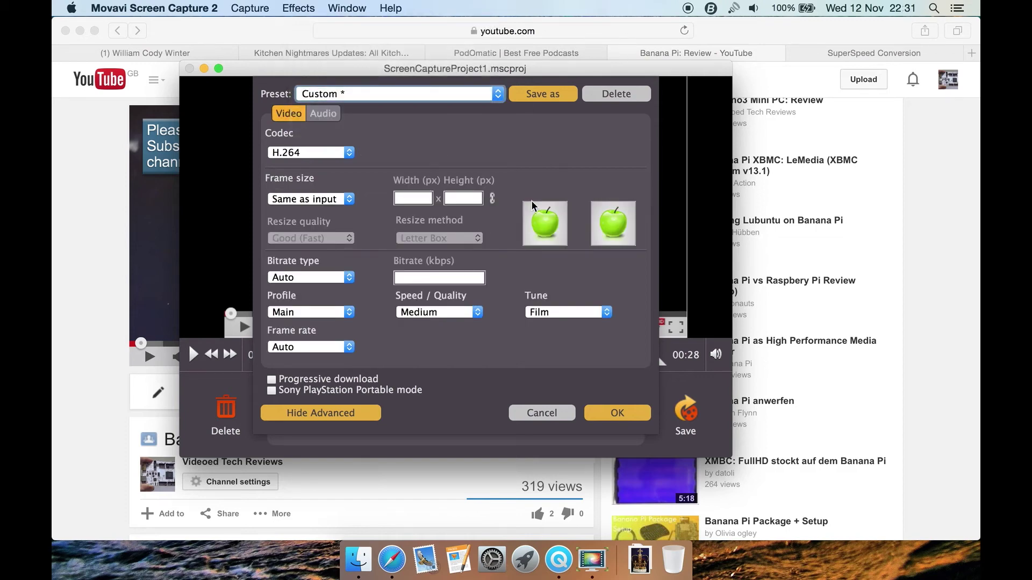
pyautogui.click(587, 308)
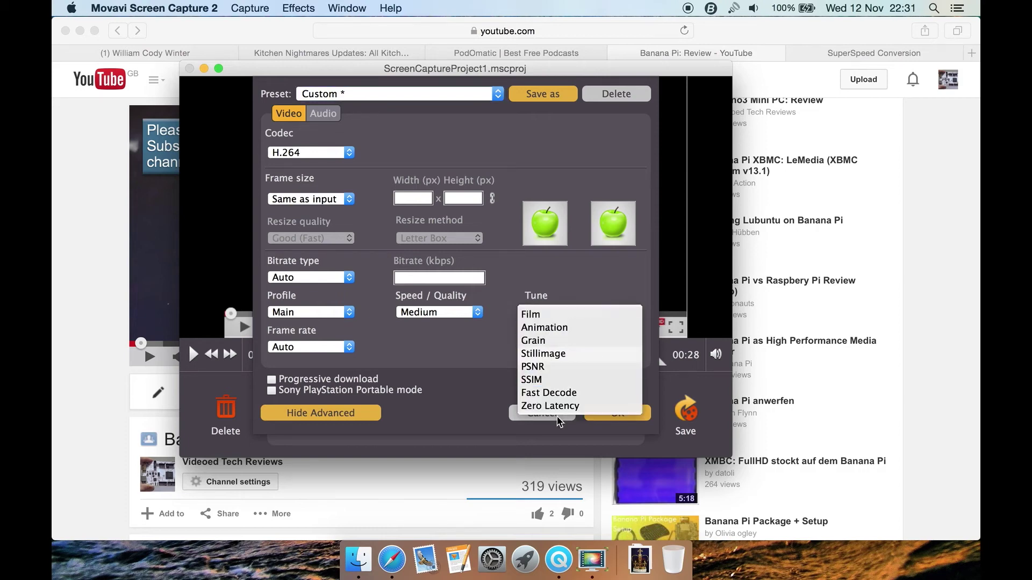
pyautogui.click(540, 316)
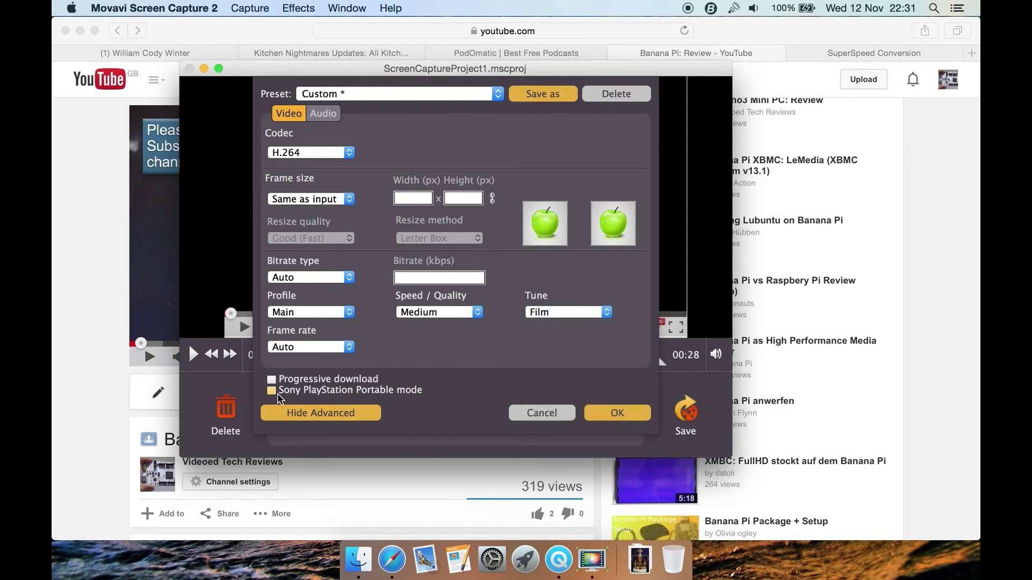
# Try toggling the Progressive download option and accept the Custom preset settings
pyautogui.click(308, 398)
pyautogui.click(284, 379)
pyautogui.click(272, 380)
pyautogui.click(612, 413)
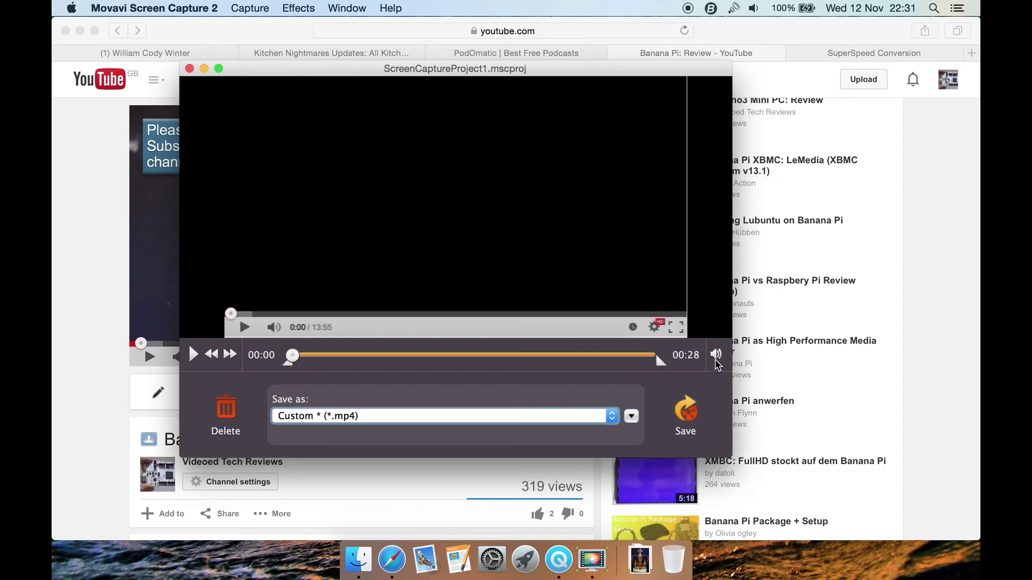
# Close the ScreenCaptureProject1 preview and move the capture controls slightly further below the YouTube video
pyautogui.click(189, 69)
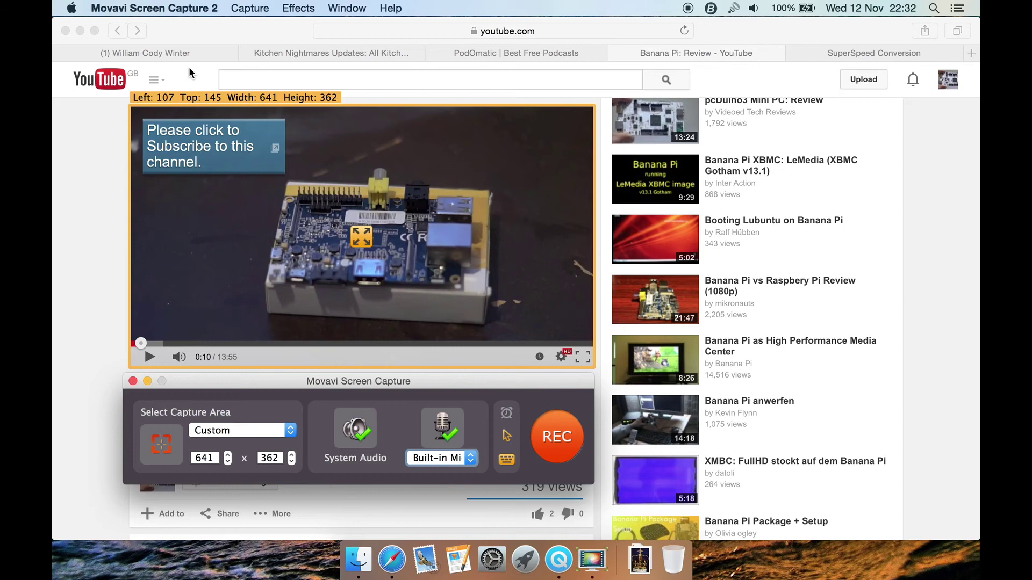
pyautogui.moveTo(430, 382); pyautogui.dragTo(463, 397)
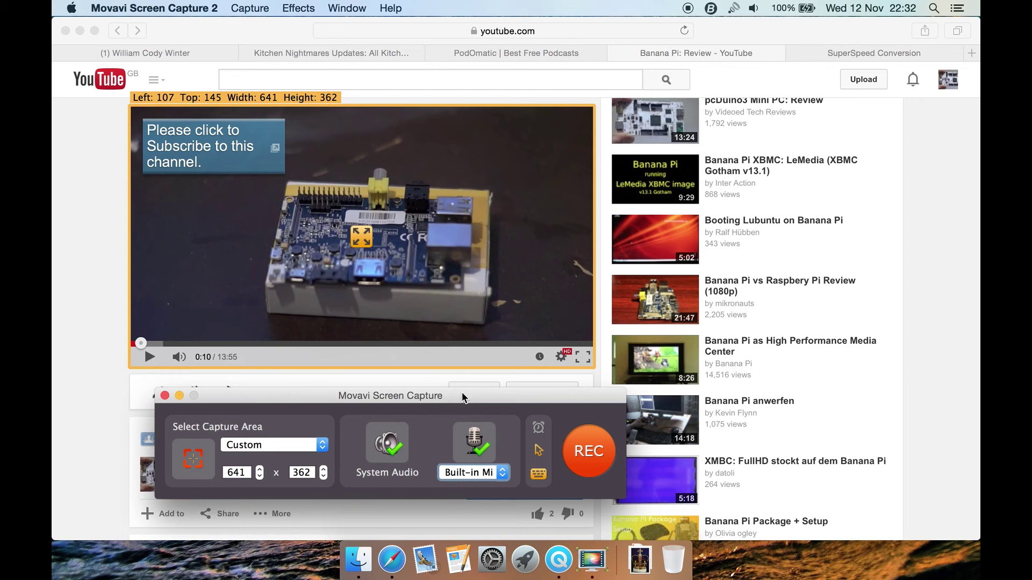